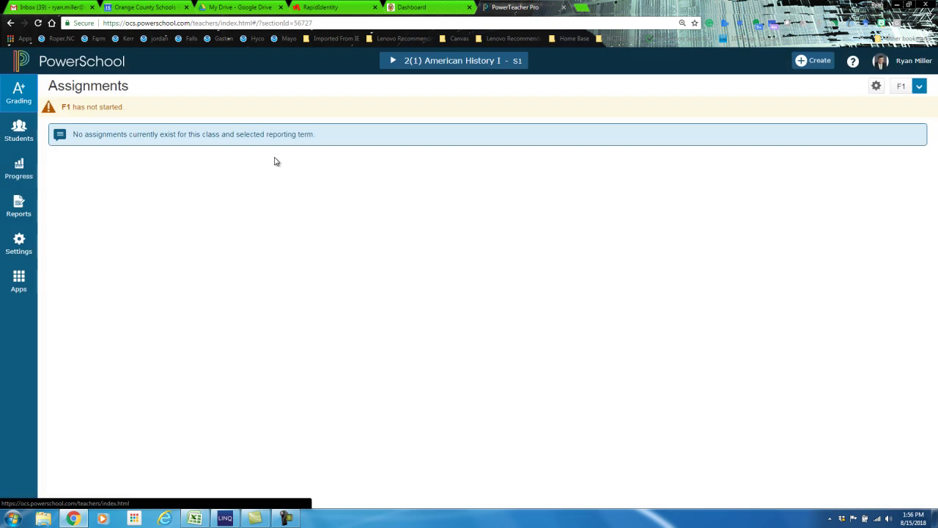
- Open the traditional grade calculations for the 2(1) Civics & Economics class and save its F1 term weighting formula
{"action": "left_click", "coordinate": [389, 61]}
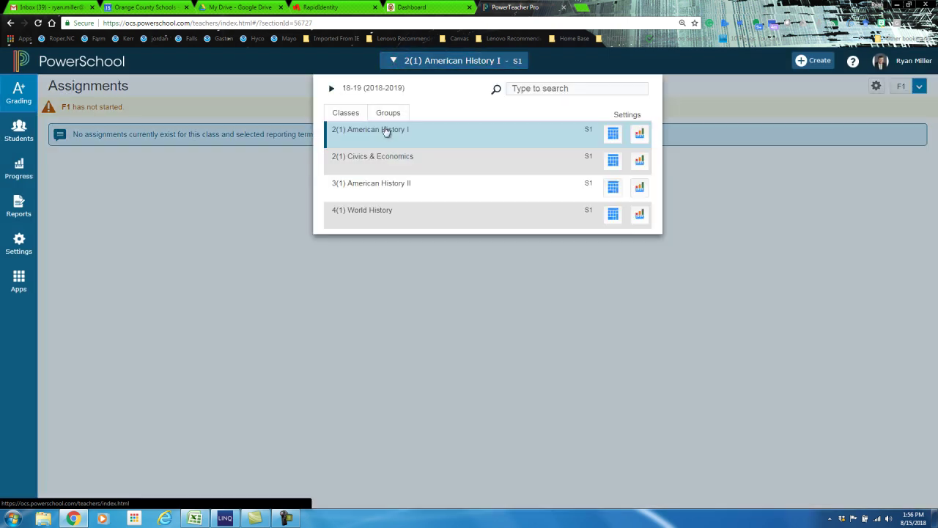
{"action": "left_click", "coordinate": [372, 157]}
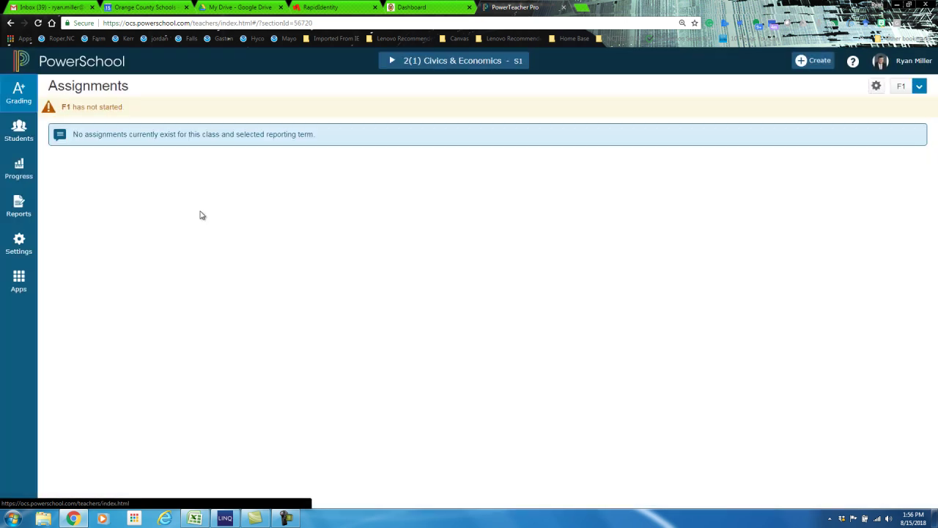
{"action": "left_click", "coordinate": [19, 249]}
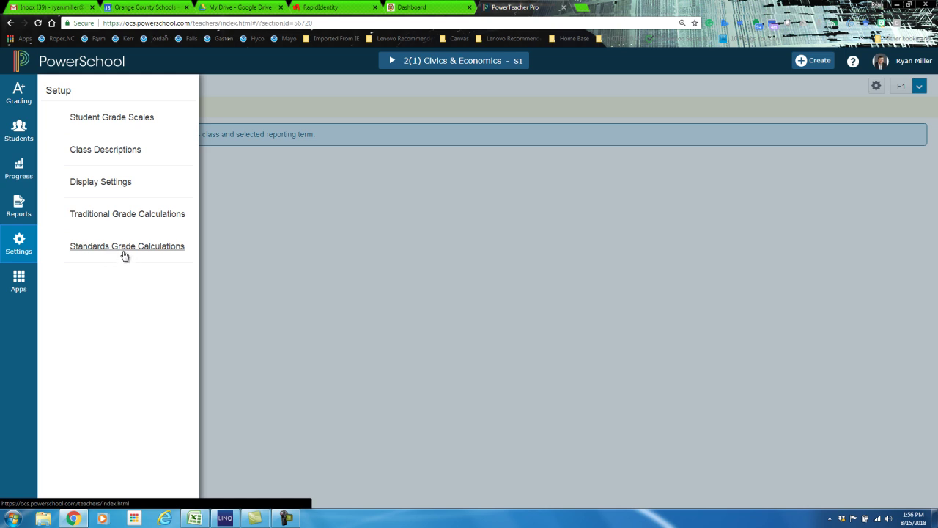
{"action": "left_click", "coordinate": [113, 217]}
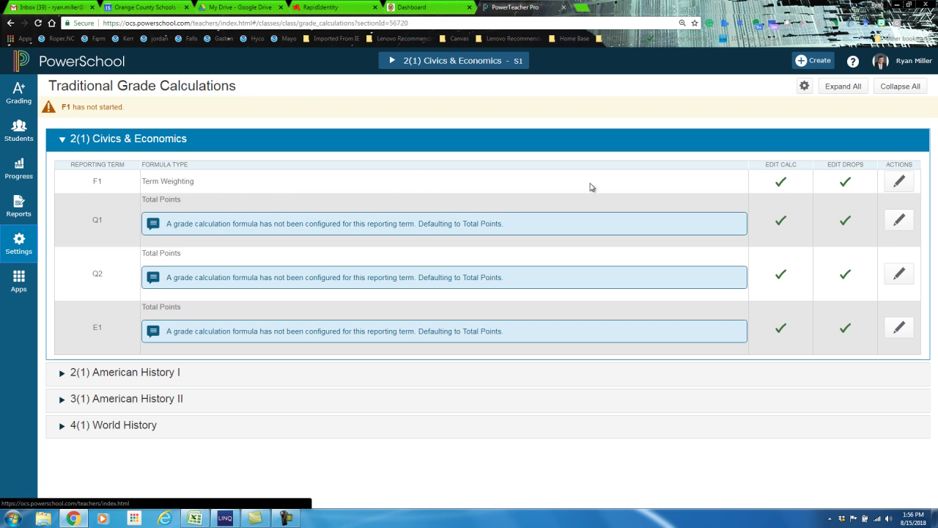
{"action": "left_click", "coordinate": [900, 183]}
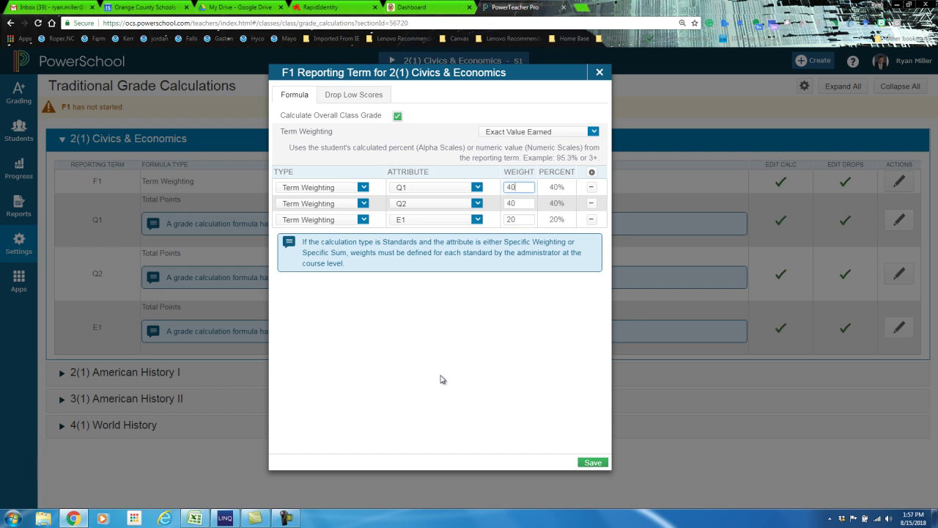
{"action": "left_click", "coordinate": [593, 462]}
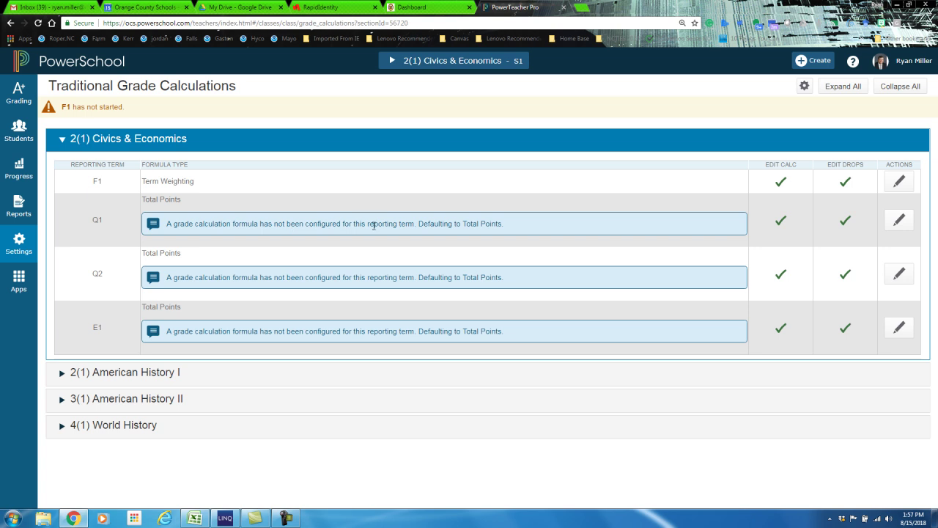
- Set the Total Points weight of the Q1 reporting term to 100 and save the formula
{"action": "left_click", "coordinate": [899, 222]}
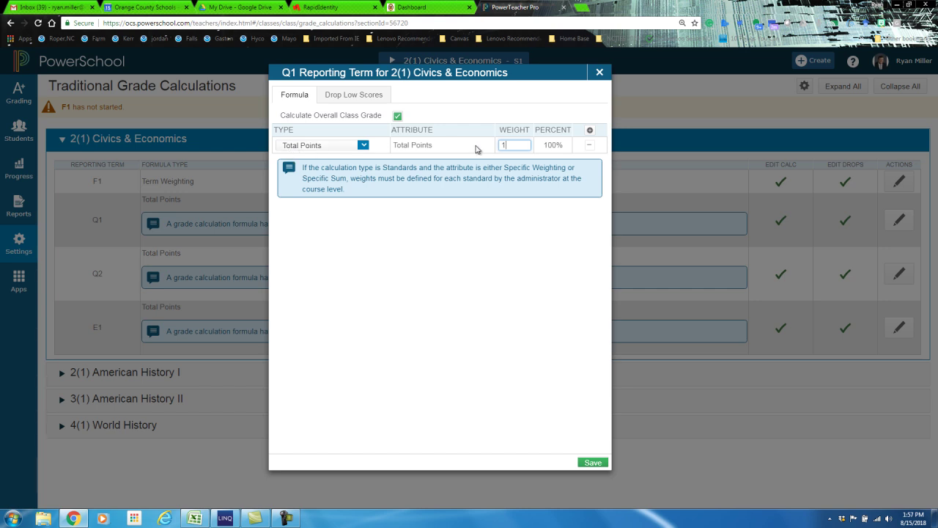
{"action": "type", "text": "00"}
{"action": "left_click", "coordinate": [525, 245]}
{"action": "left_click", "coordinate": [594, 464]}
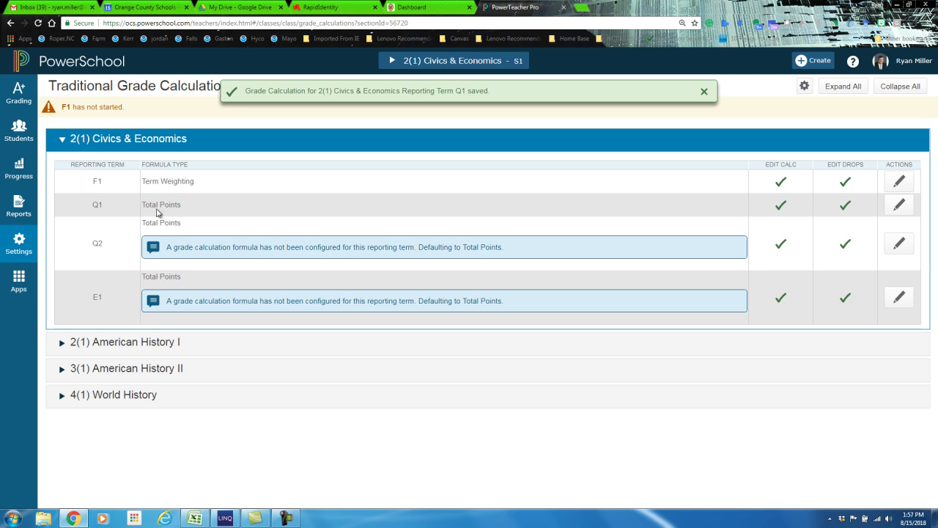
- Change the Q1 formula to Category Weighting for Classwork with a weight of 10
{"action": "left_click", "coordinate": [899, 205]}
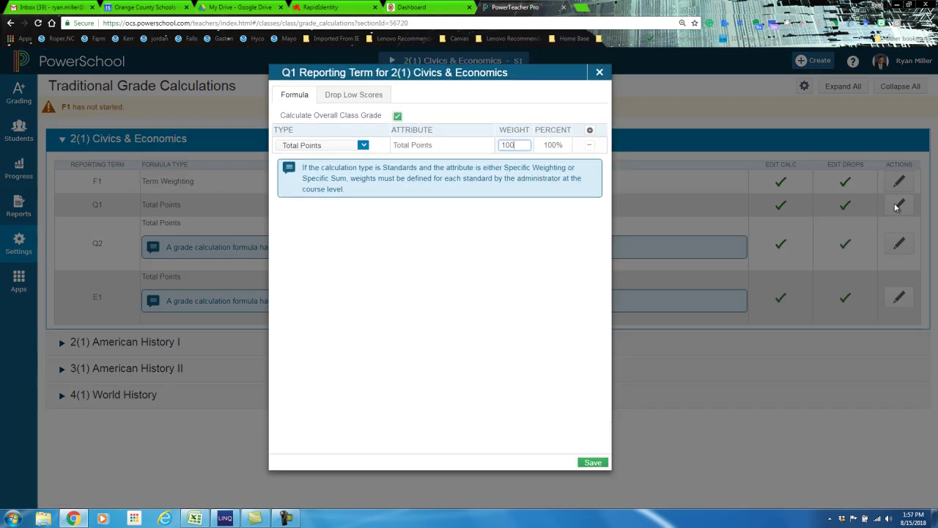
{"action": "left_click", "coordinate": [363, 146]}
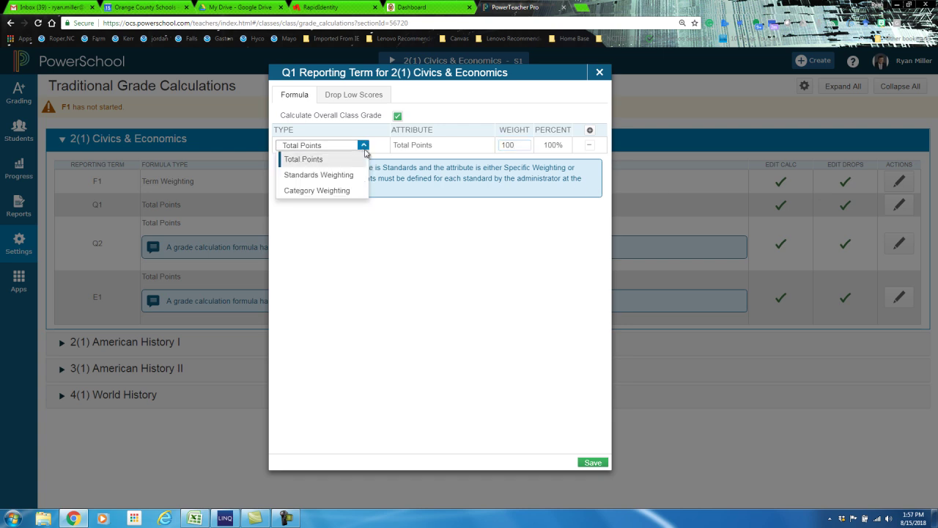
{"action": "left_click", "coordinate": [326, 190]}
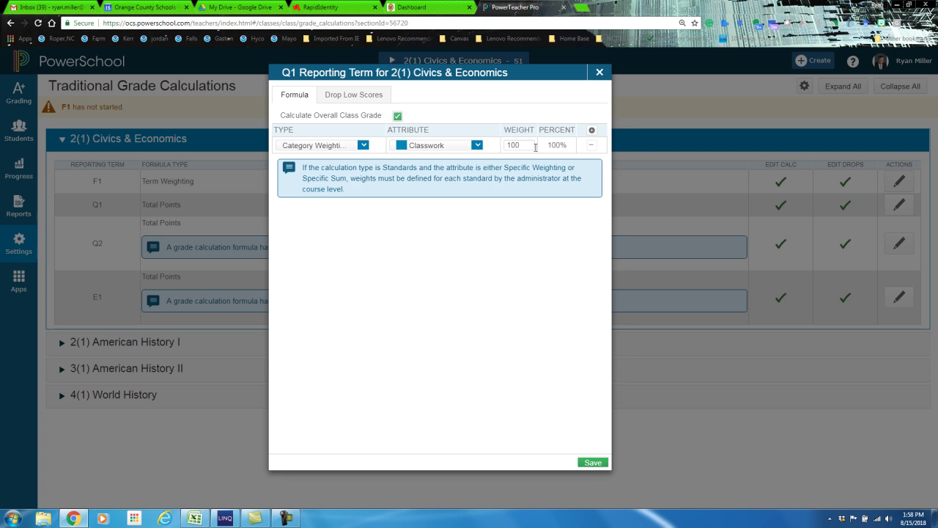
{"action": "key", "text": "Tab"}
{"action": "type", "text": "10"}
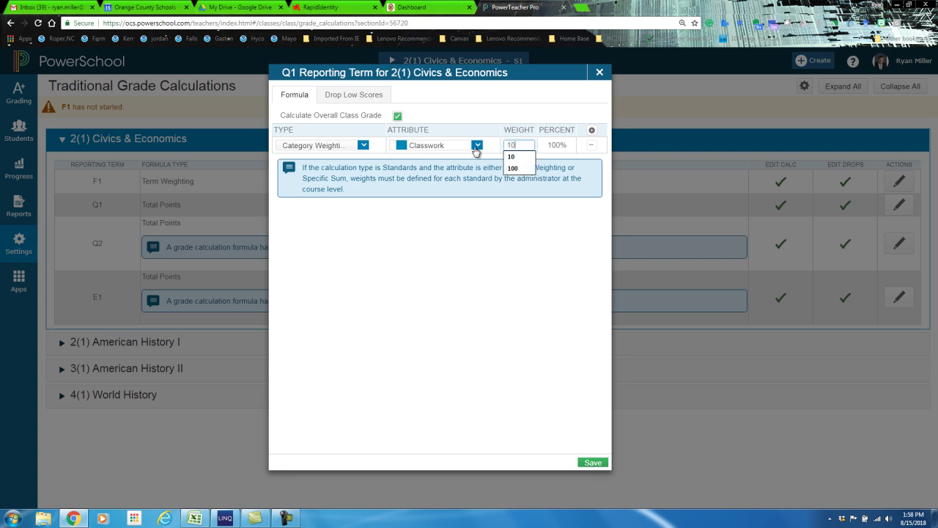
- Add a Category Weighting entry for Project to the Q1 formula with a weight of 25
{"action": "left_click", "coordinate": [592, 129]}
{"action": "left_click", "coordinate": [363, 161]}
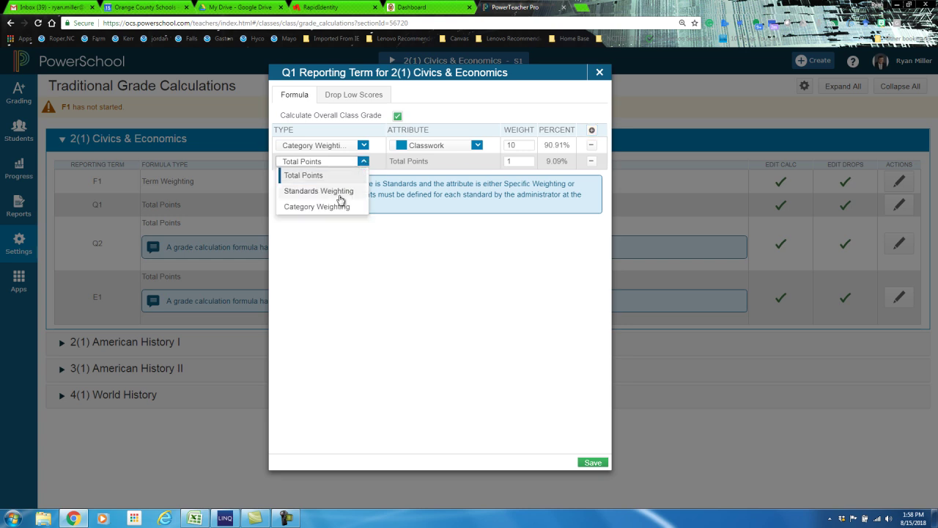
{"action": "left_click", "coordinate": [334, 209]}
{"action": "left_click", "coordinate": [478, 162]}
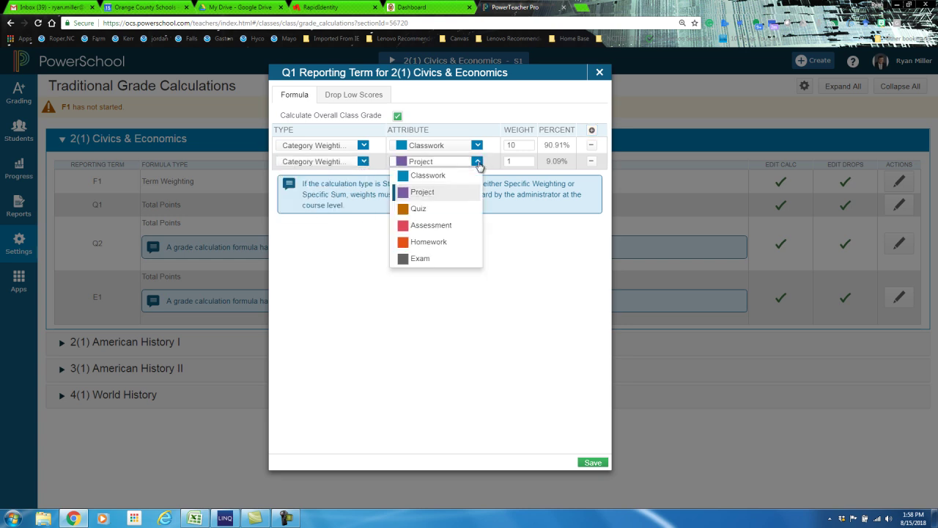
{"action": "left_click", "coordinate": [437, 193]}
{"action": "left_click", "coordinate": [523, 161]}
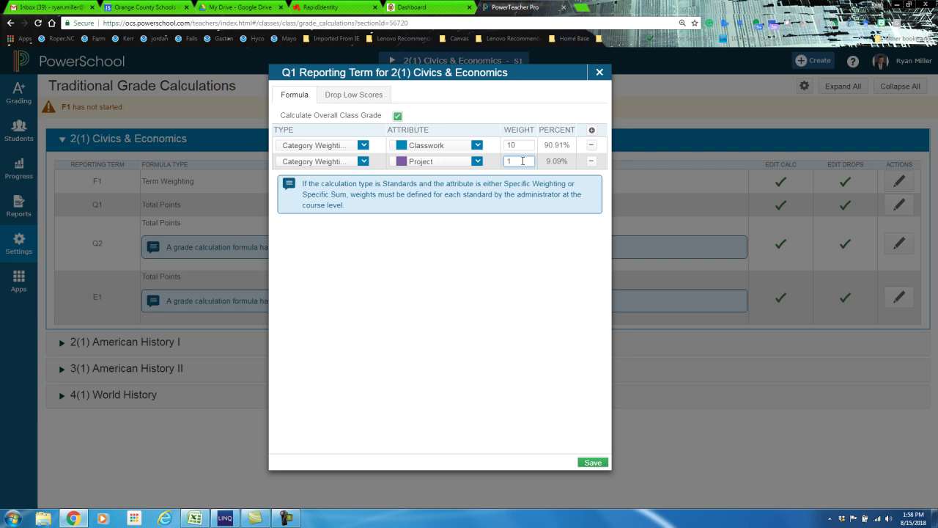
{"action": "type", "text": "25"}
- Add a Category Weighting entry for Quiz to the Q1 formula with a weight of 10
{"action": "left_click", "coordinate": [592, 130]}
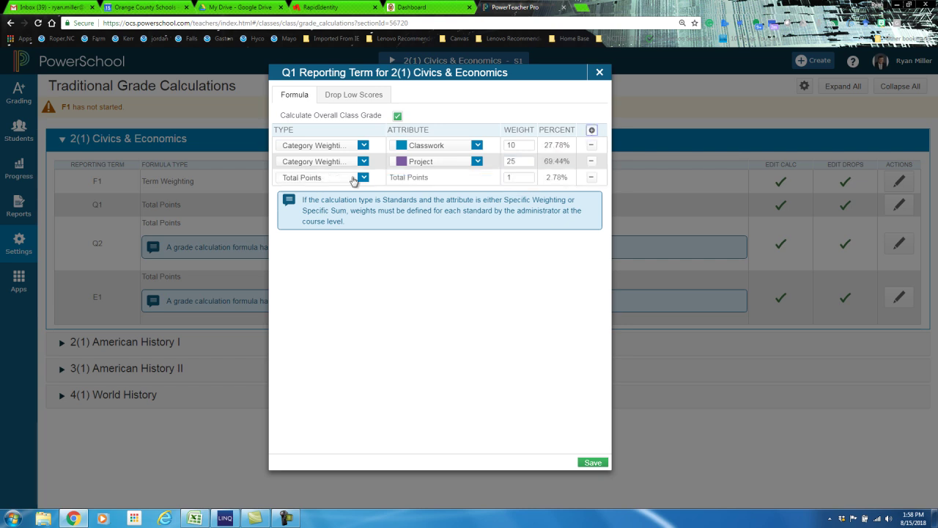
{"action": "left_click", "coordinate": [363, 178]}
{"action": "left_click", "coordinate": [315, 224]}
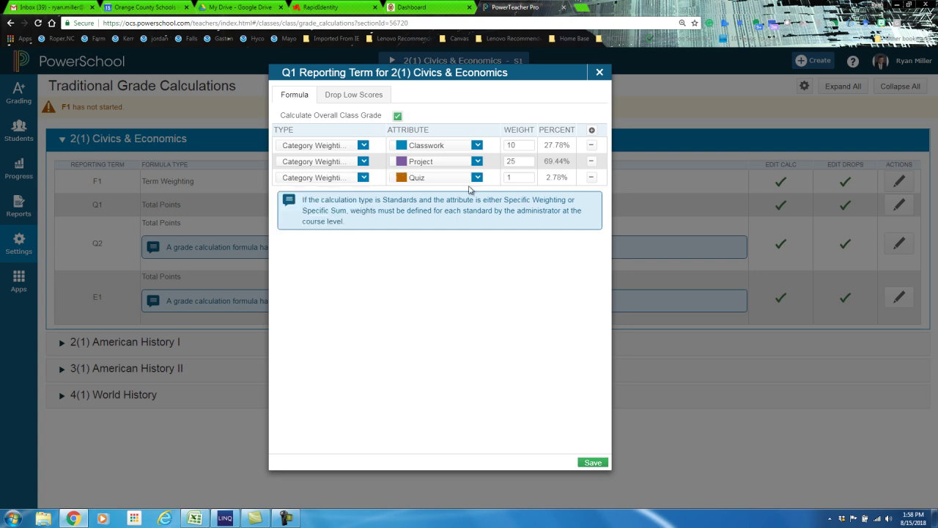
{"action": "left_click", "coordinate": [525, 176]}
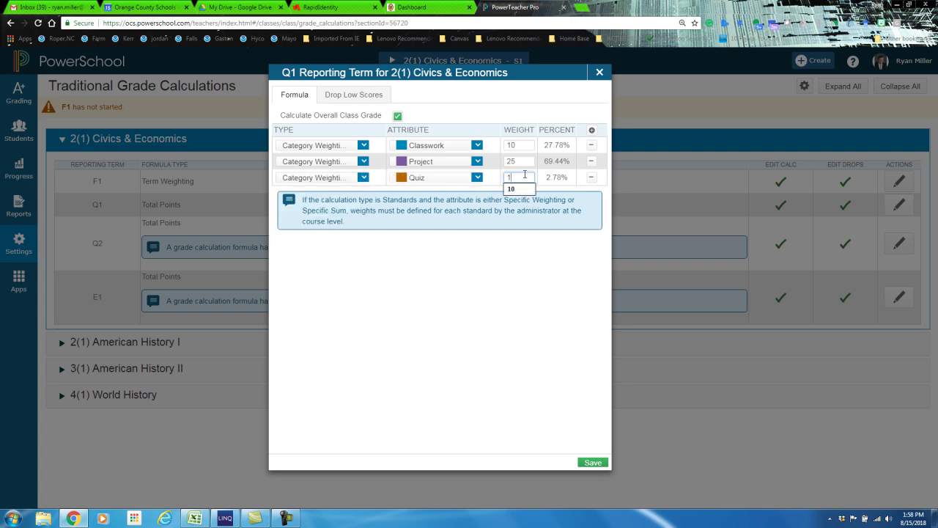
{"action": "type", "text": "0"}
- Add a Category Weighting entry for Homework to the Q1 formula with a weight of 10
{"action": "left_click", "coordinate": [592, 130]}
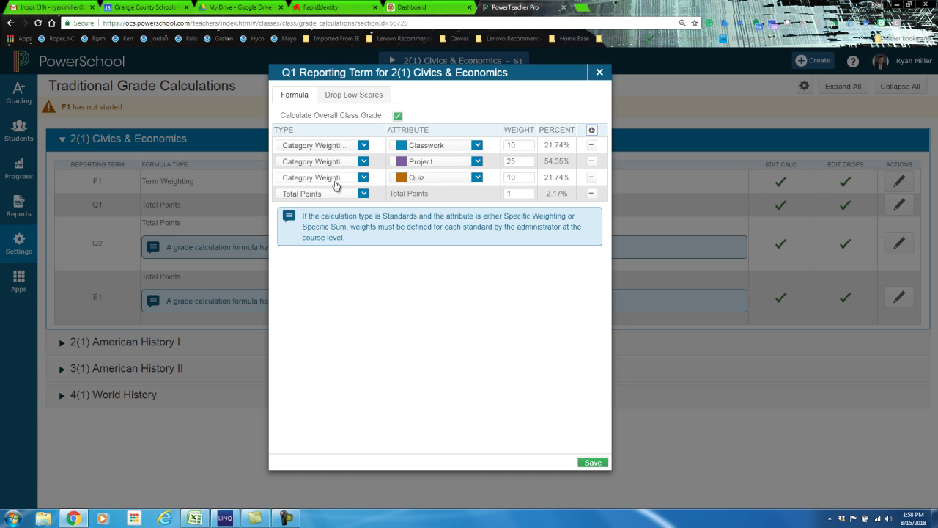
{"action": "left_click", "coordinate": [360, 196]}
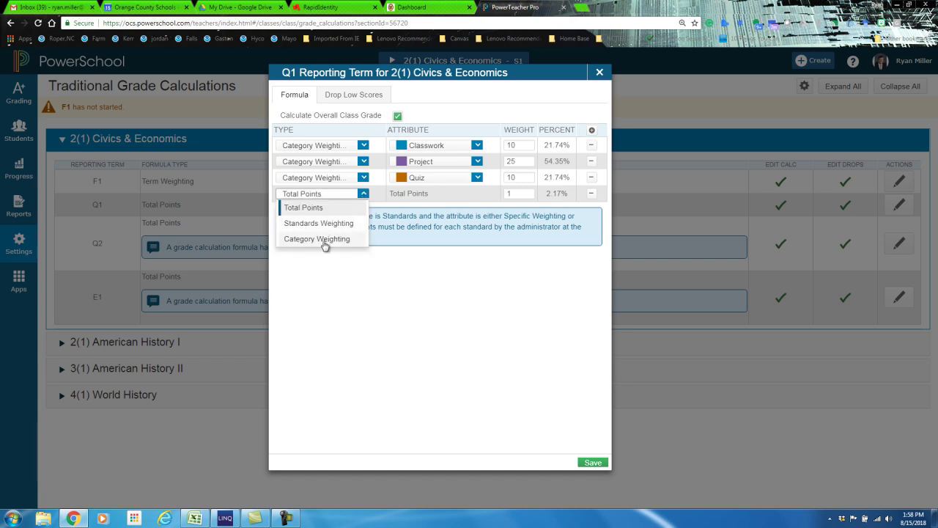
{"action": "left_click", "coordinate": [324, 241]}
{"action": "left_click", "coordinate": [477, 193]}
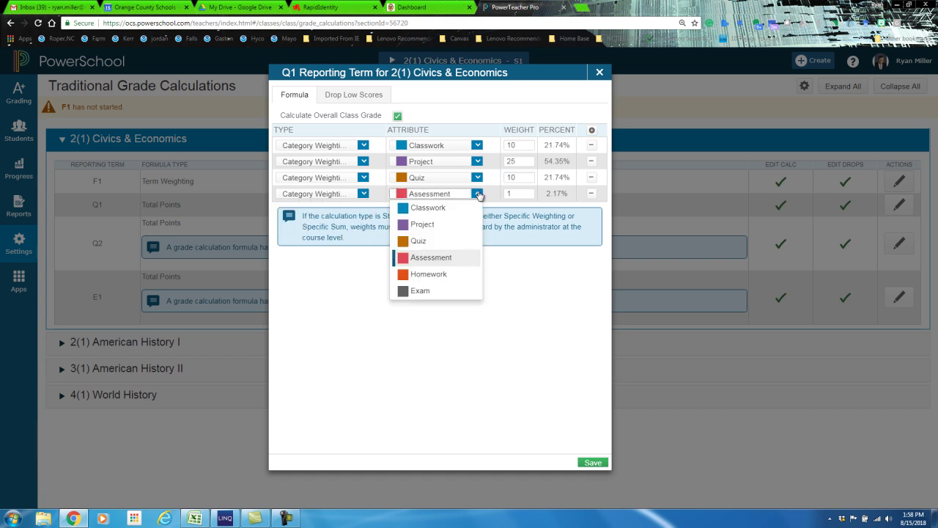
{"action": "left_click", "coordinate": [429, 274]}
{"action": "left_click", "coordinate": [517, 196]}
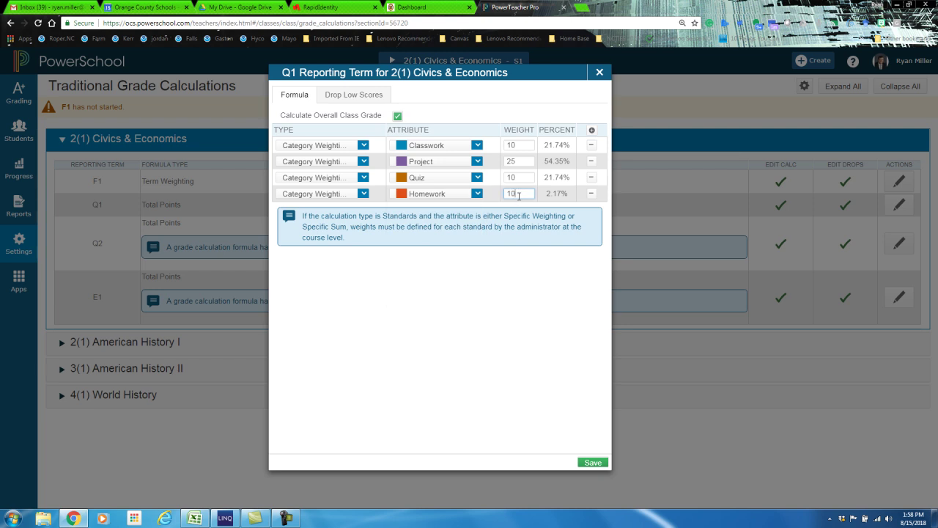
{"action": "type", "text": "0"}
- Add a Category Weighting entry for Assessment to the Q1 formula with a weight of 45
{"action": "left_click", "coordinate": [592, 130]}
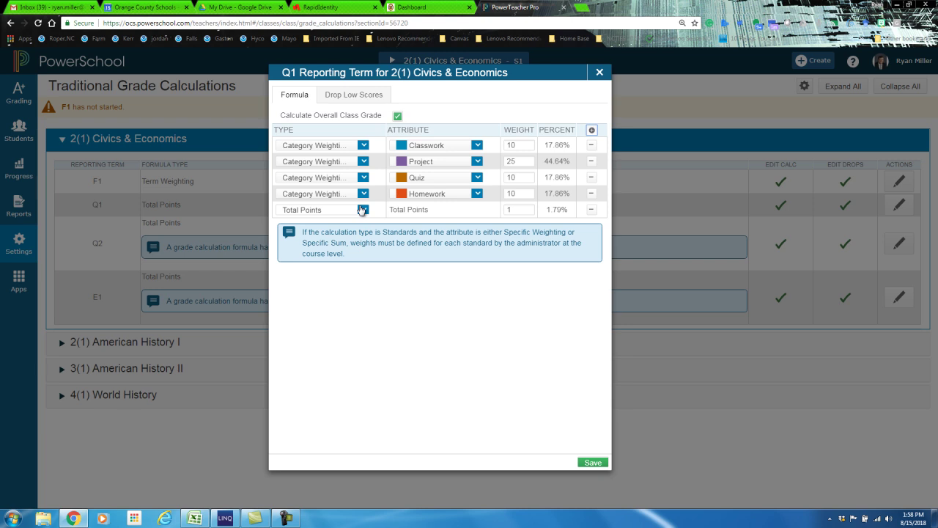
{"action": "left_click", "coordinate": [364, 211]}
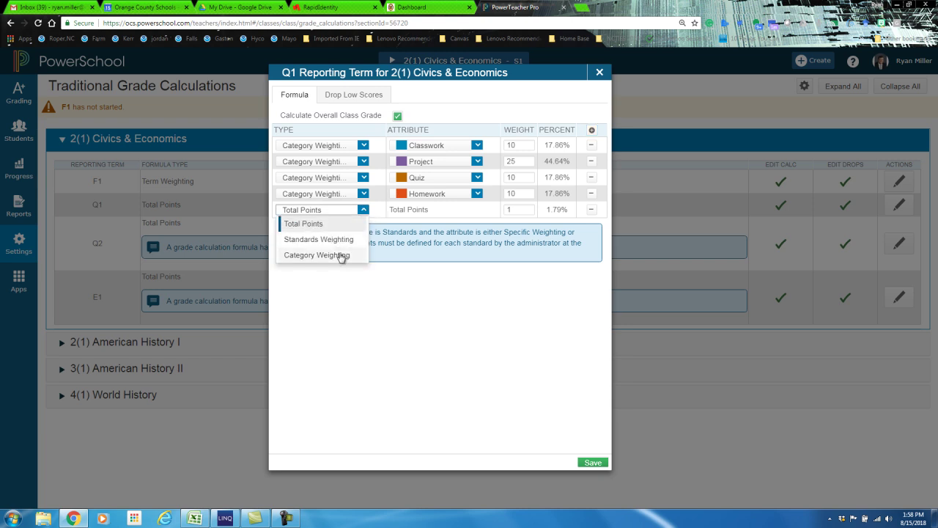
{"action": "left_click", "coordinate": [337, 254]}
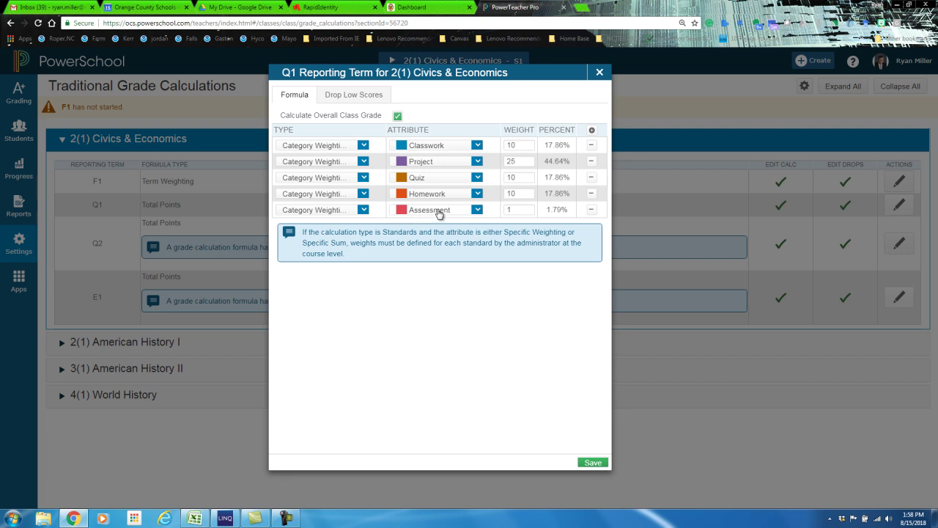
{"action": "left_click", "coordinate": [514, 208]}
{"action": "type", "text": "45"}
{"action": "left_click", "coordinate": [547, 321]}
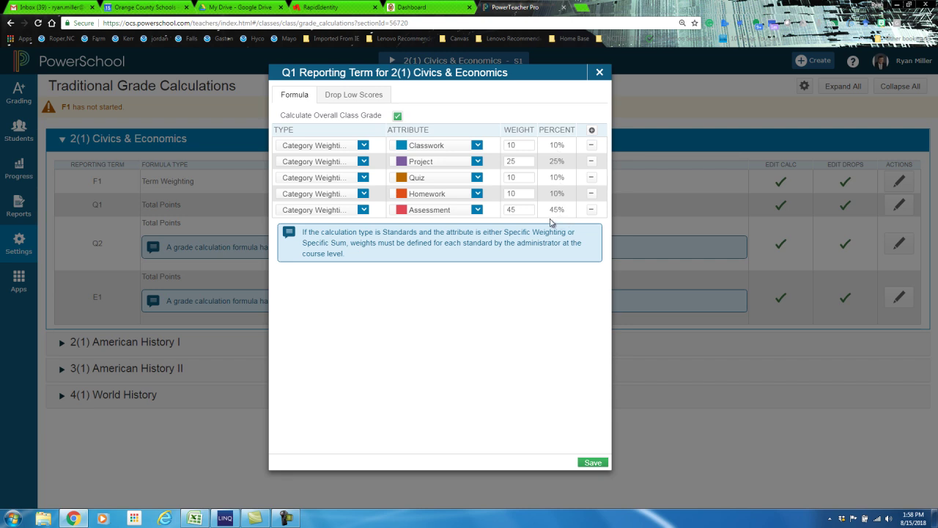
- Set the Q1 category weights to 1 for Classwork and 5 for Project
{"action": "double_click", "coordinate": [528, 145]}
{"action": "type", "text": "101"}
{"action": "key", "text": "BackSpace"}
{"action": "key", "text": "BackSpace"}
{"action": "key", "text": "BackSpace"}
{"action": "type", "text": "1"}
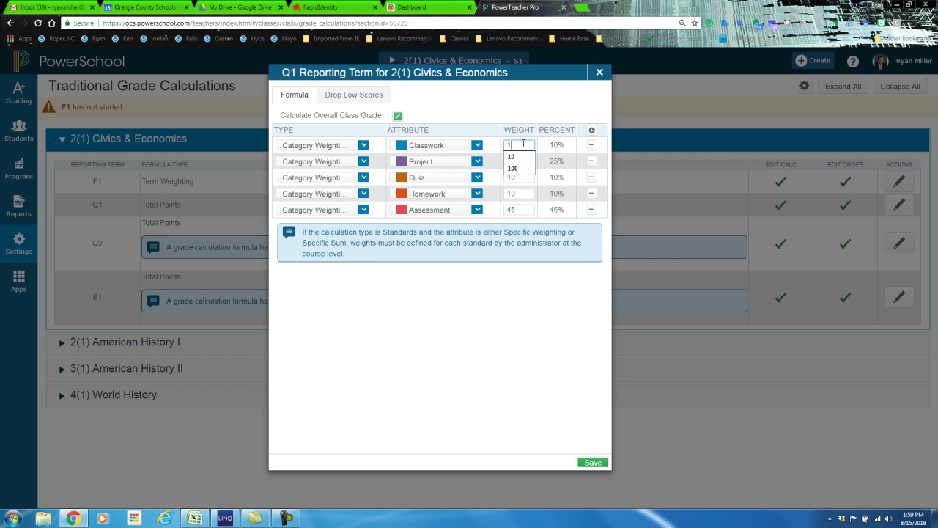
{"action": "left_click", "coordinate": [516, 277]}
{"action": "left_click_drag", "start_coordinate": [533, 162], "coordinate": [488, 183]}
{"action": "type", "text": "5"}
{"action": "left_click", "coordinate": [505, 294]}
- Set the Q1 category weights to 1 for Quiz, 1 for Homework and 4 for Assessment
{"action": "type", "text": "1"}
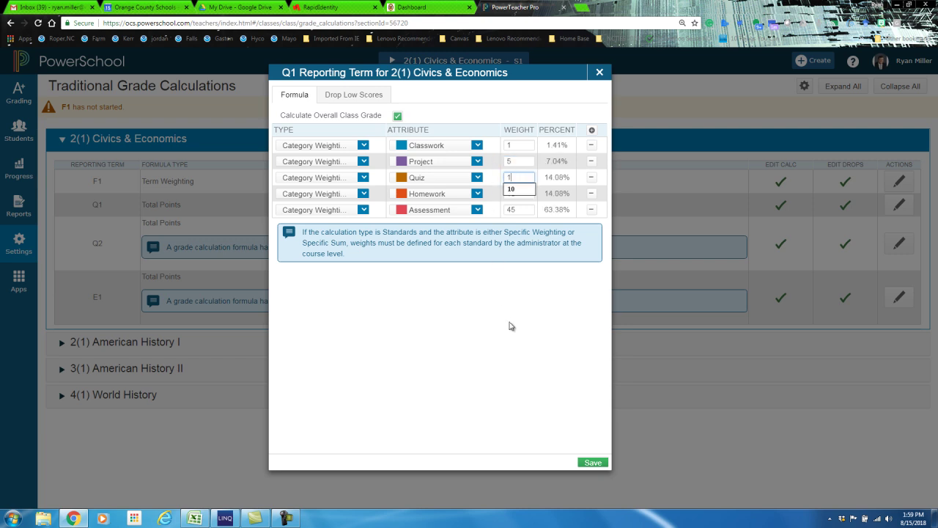
{"action": "left_click", "coordinate": [544, 311]}
{"action": "left_click_drag", "start_coordinate": [533, 197], "coordinate": [496, 215]}
{"action": "type", "text": "1"}
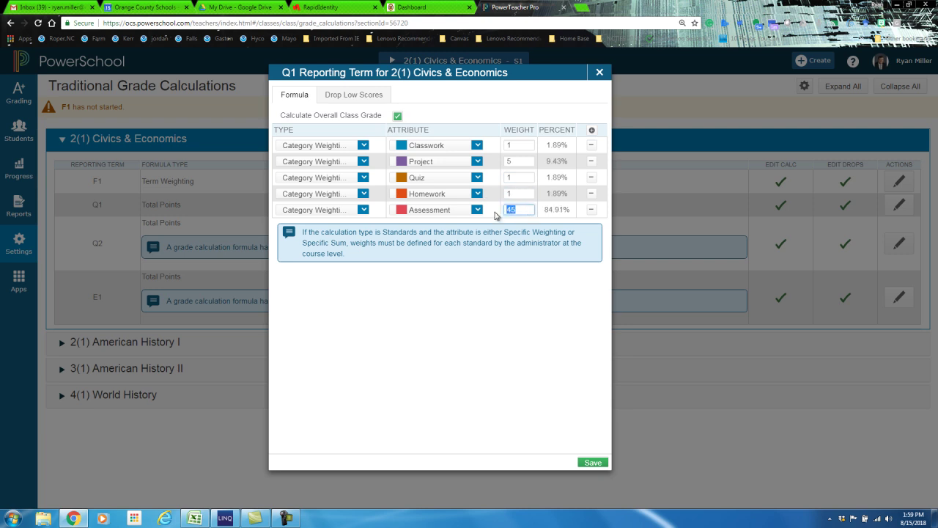
{"action": "left_click", "coordinate": [511, 318]}
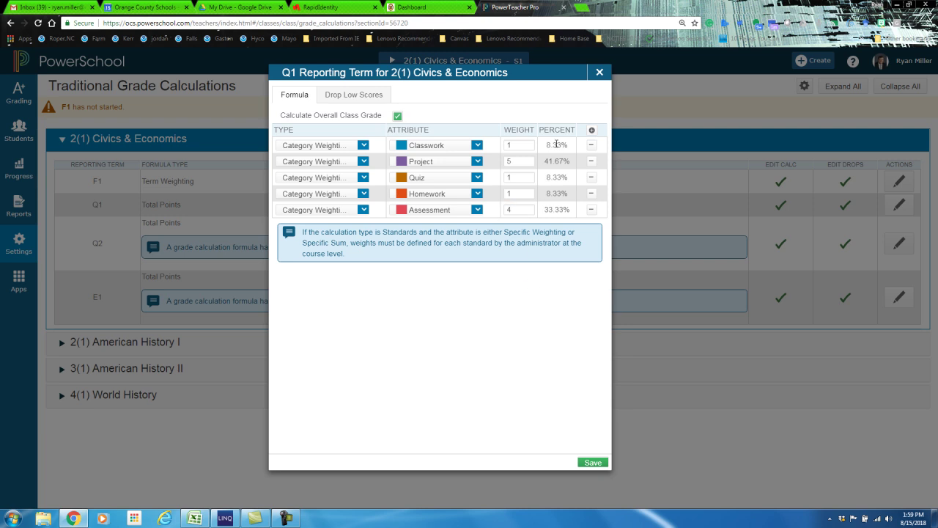
- Set the Q1 category weights to 10 for Classwork, 30 for Project and 10 for Quiz
{"action": "left_click", "coordinate": [519, 146]}
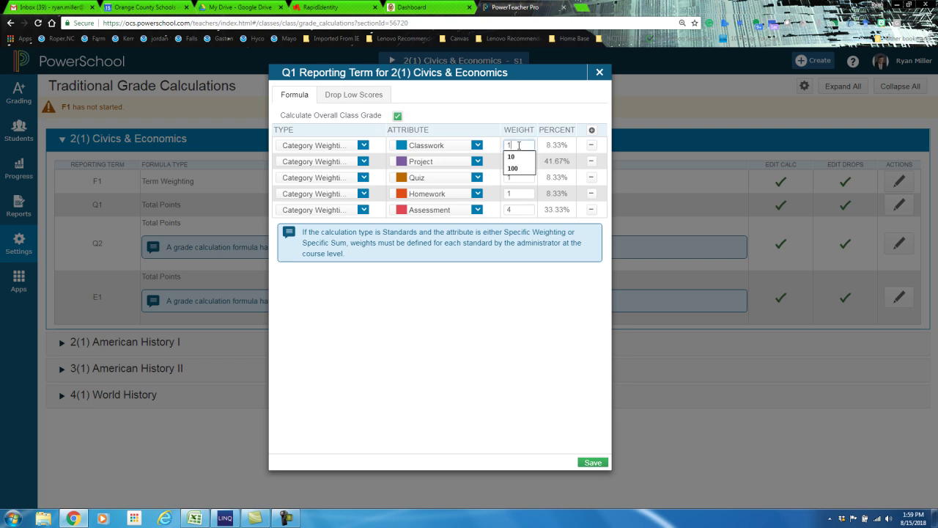
{"action": "type", "text": "0"}
{"action": "left_click", "coordinate": [524, 160]}
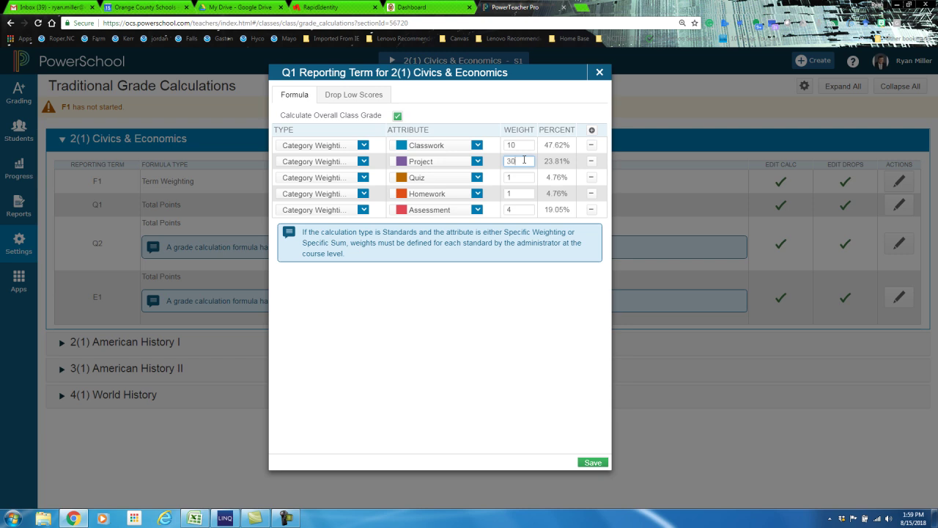
{"action": "left_click", "coordinate": [522, 177]}
{"action": "key", "text": "BackSpace"}
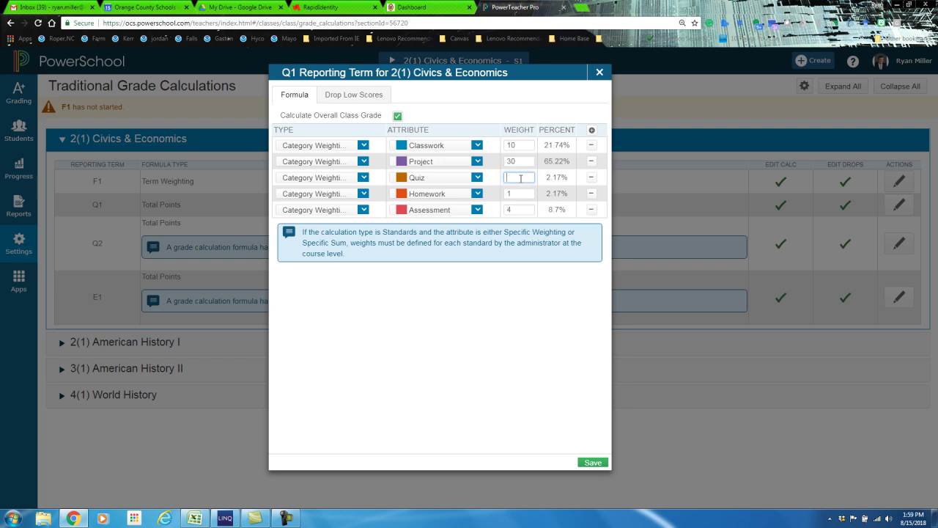
{"action": "type", "text": "10"}
{"action": "left_click", "coordinate": [523, 262]}
- Set the Q1 category weights to 10 for Homework and 40 for Assessment
{"action": "left_click", "coordinate": [522, 192]}
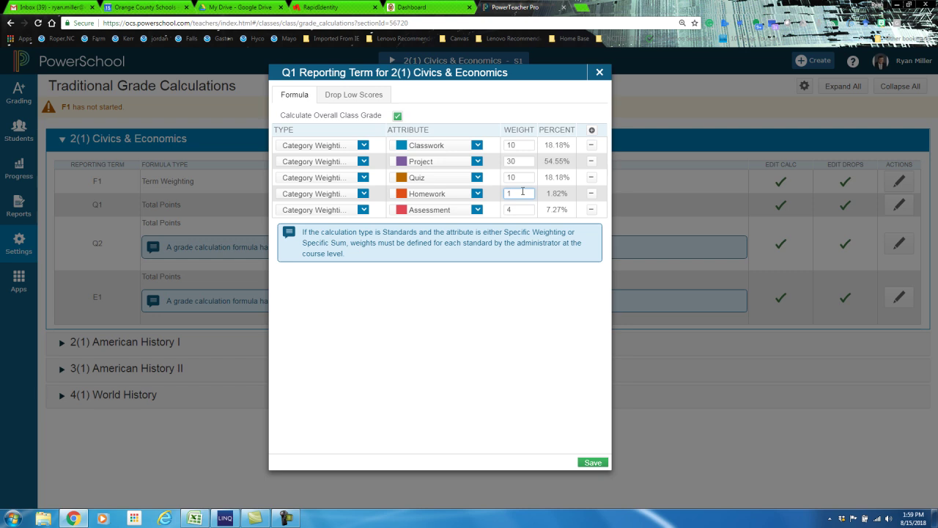
{"action": "type", "text": "0"}
{"action": "left_click", "coordinate": [520, 328]}
{"action": "left_click", "coordinate": [522, 211]}
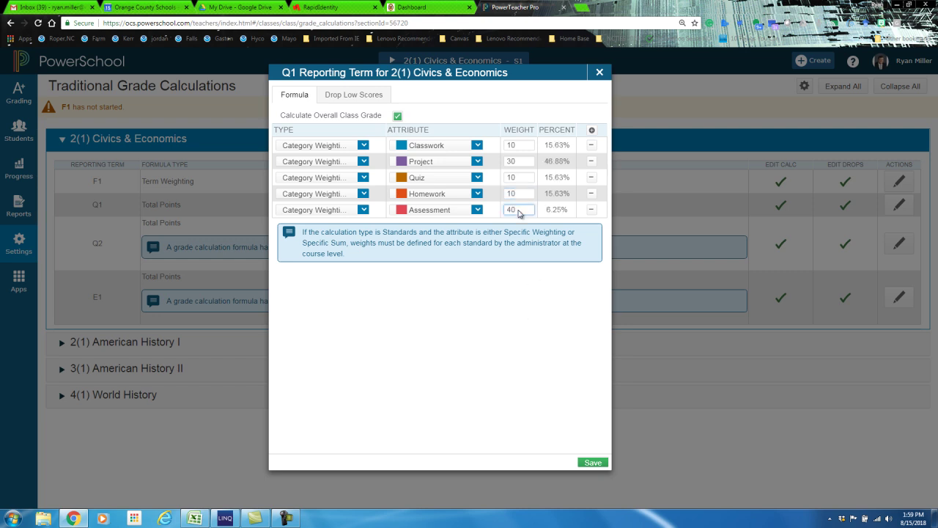
- Apply the entered category weights and save the Q1 grade formula
{"action": "left_click", "coordinate": [534, 287]}
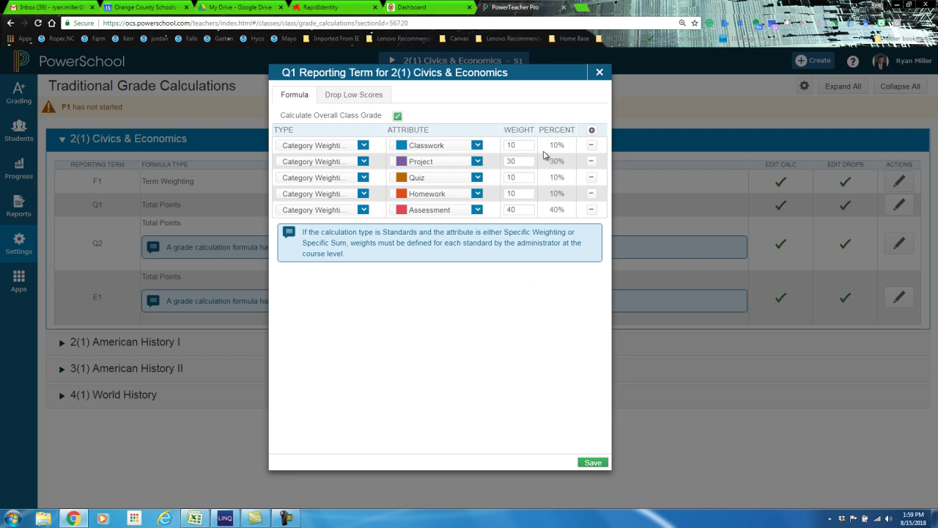
{"action": "left_click", "coordinate": [593, 462]}
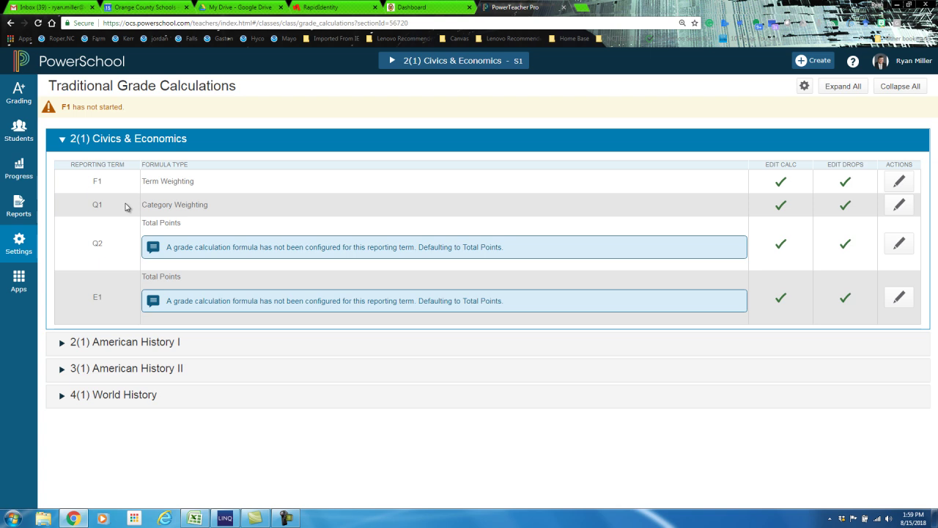
- Start copying grade calculations within a class, using 2(1) Civics & Economics and its Q1 (Category Weighting) term as the source
{"action": "left_click", "coordinate": [804, 86]}
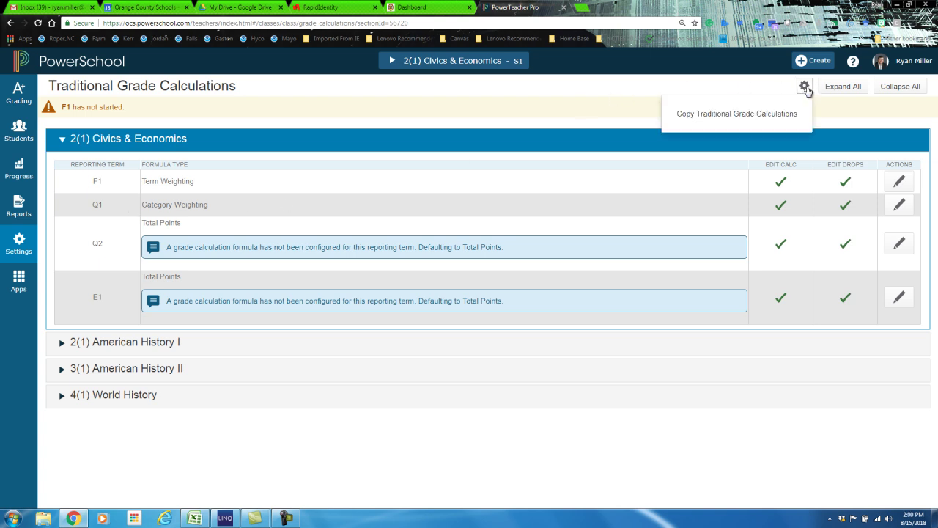
{"action": "left_click", "coordinate": [739, 112]}
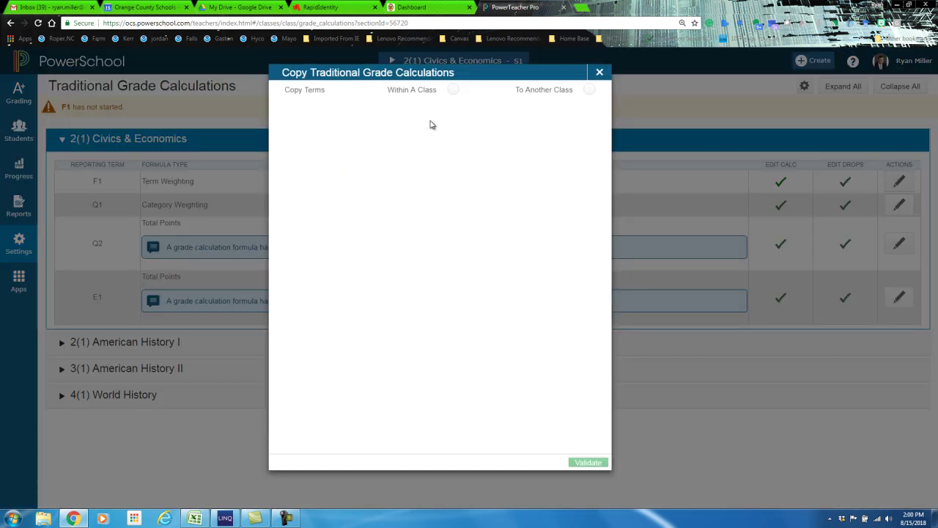
{"action": "left_click", "coordinate": [453, 90]}
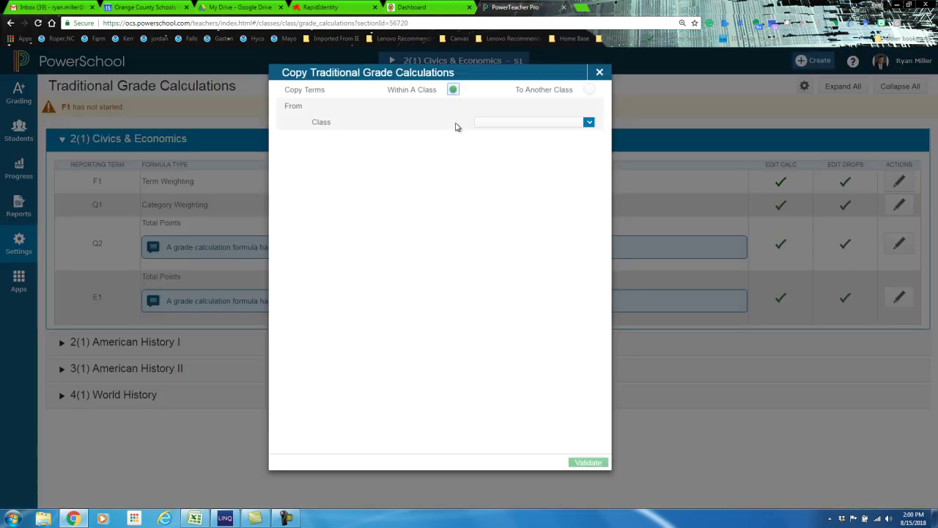
{"action": "left_click", "coordinate": [589, 122]}
{"action": "left_click", "coordinate": [541, 138]}
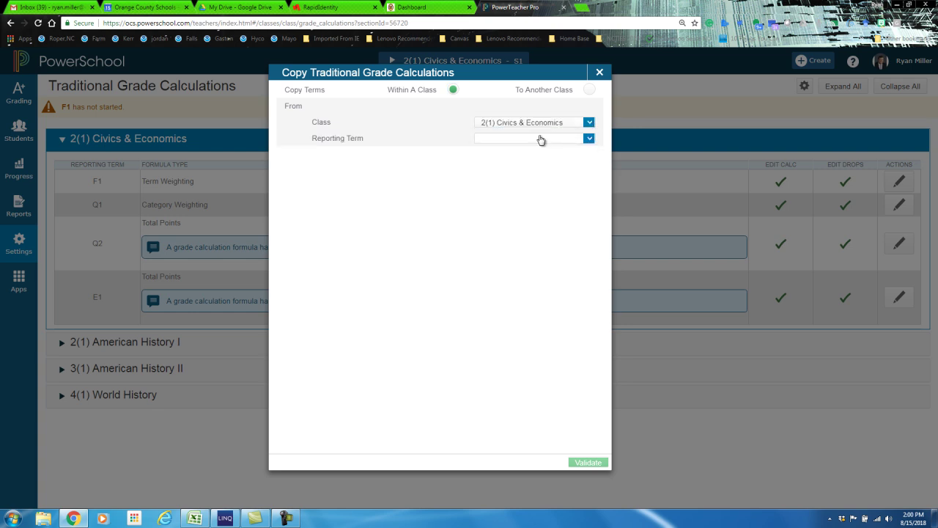
{"action": "left_click", "coordinate": [589, 139]}
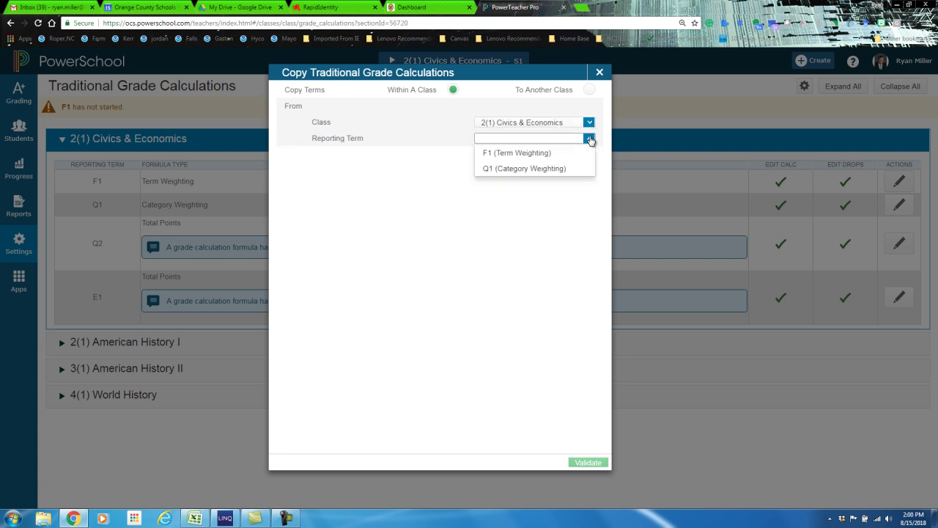
{"action": "left_click", "coordinate": [504, 169]}
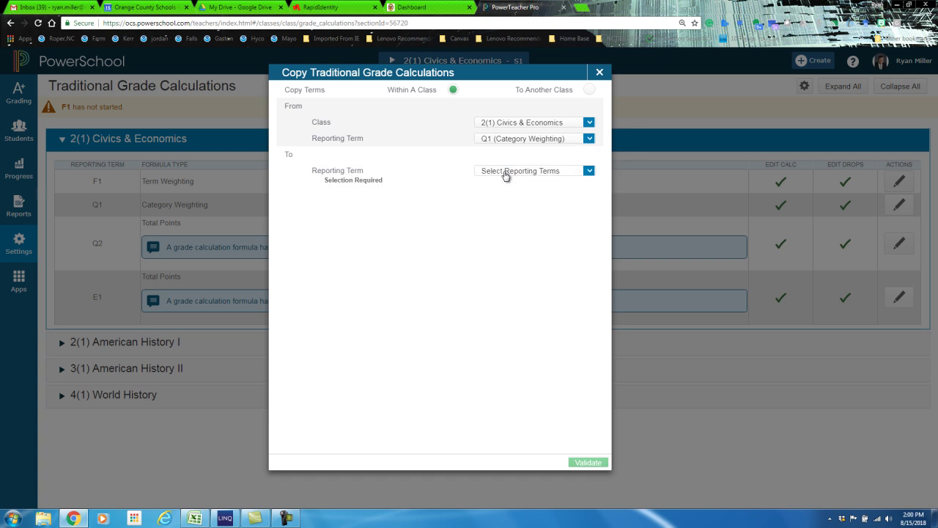
- Select Q2 as the target reporting term, validate the selection and carry out the copy
{"action": "left_click", "coordinate": [589, 171]}
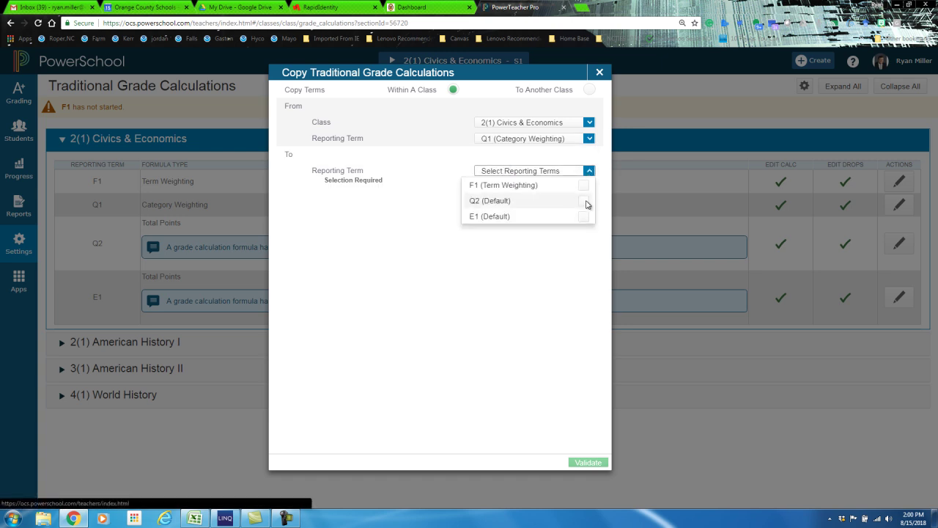
{"action": "left_click", "coordinate": [584, 201]}
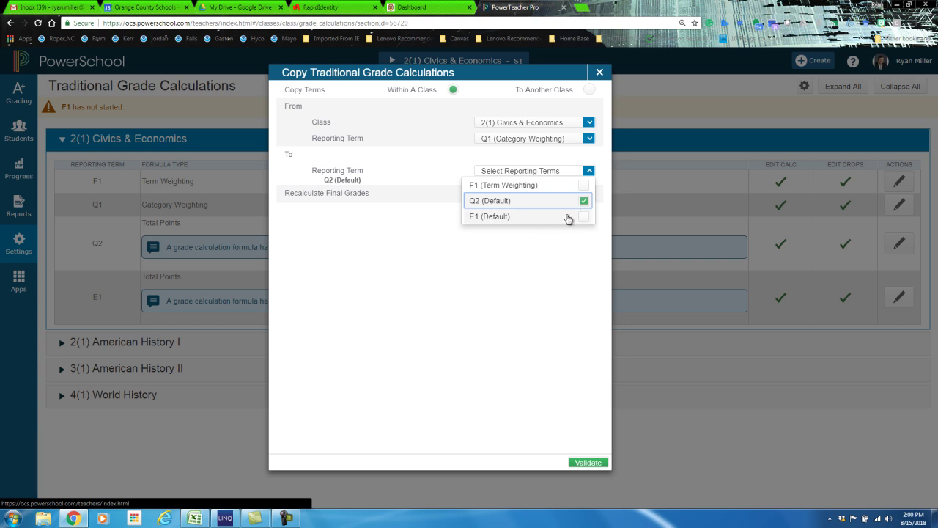
{"action": "left_click", "coordinate": [589, 462]}
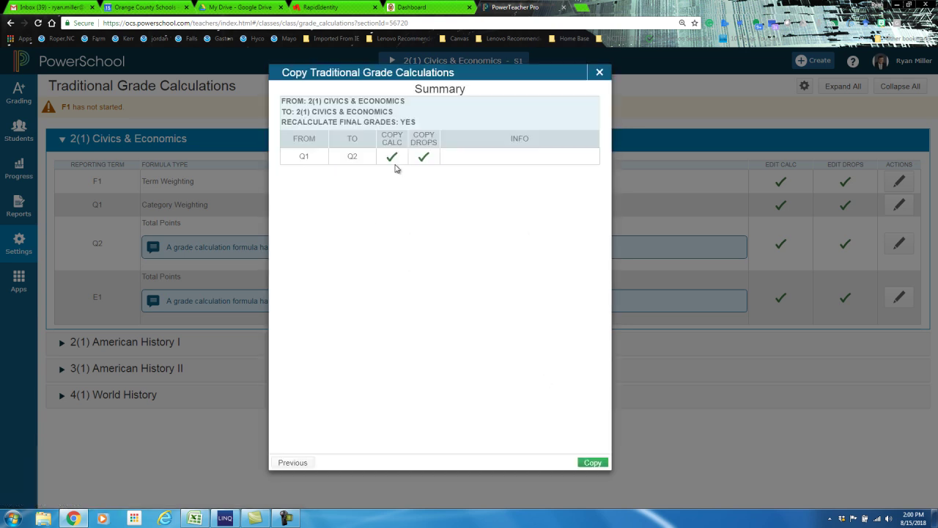
{"action": "left_click", "coordinate": [592, 464]}
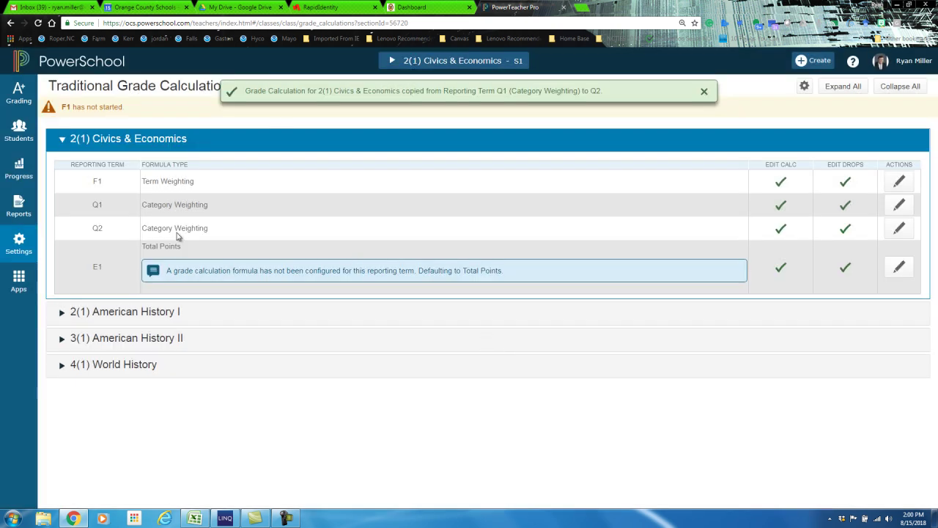
- Check the category weights in the Q2 formula of 2(1) Civics & Economics and close it without editing
{"action": "left_click", "coordinate": [901, 230]}
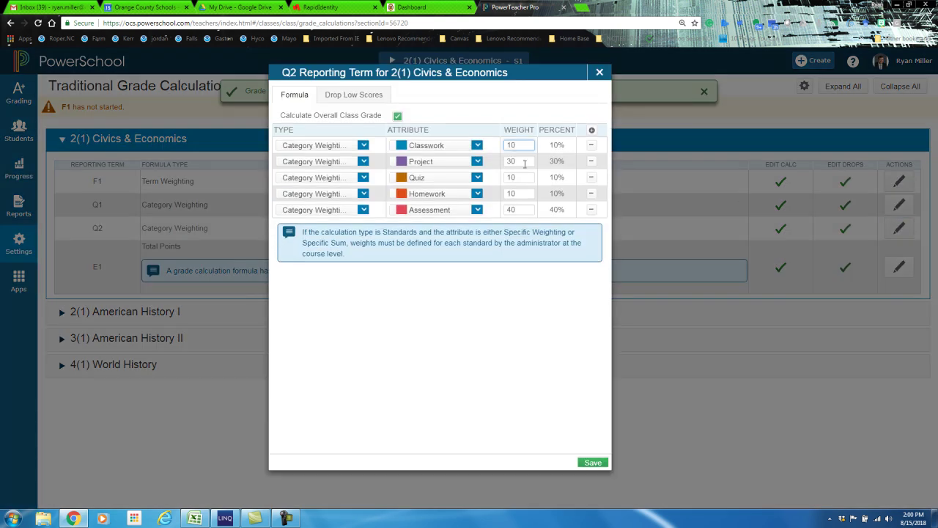
{"action": "left_click", "coordinate": [600, 69]}
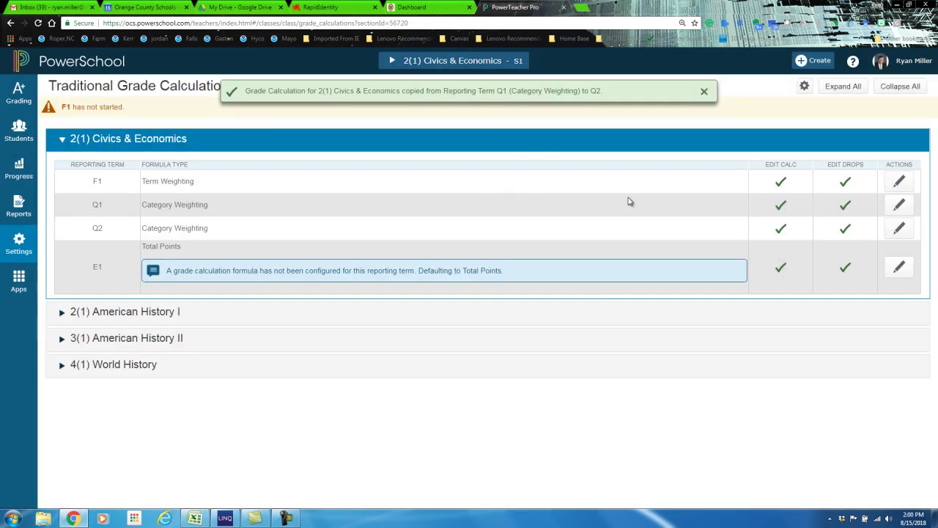
- Set the E1 formula of 2(1) Civics & Economics to Category Weighting on Exam with a weight of 100, and save it
{"action": "left_click", "coordinate": [899, 267]}
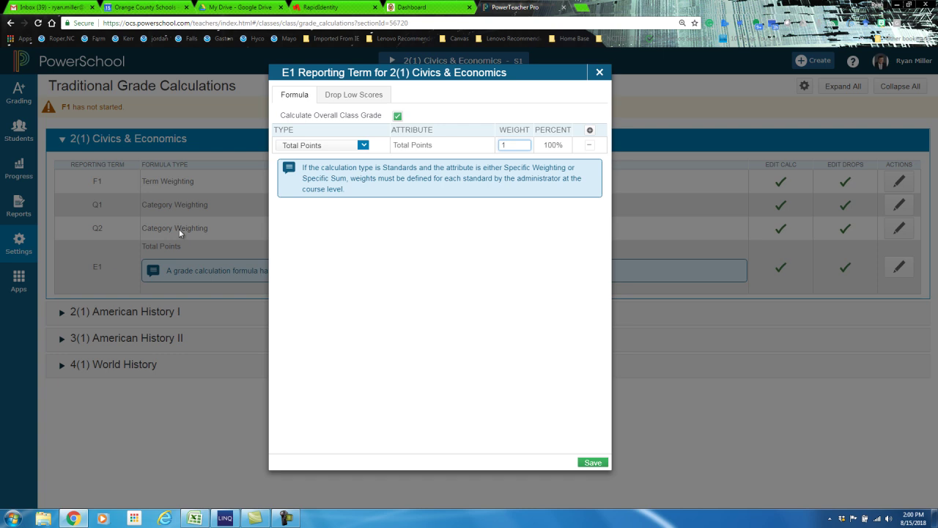
{"action": "left_click", "coordinate": [330, 145]}
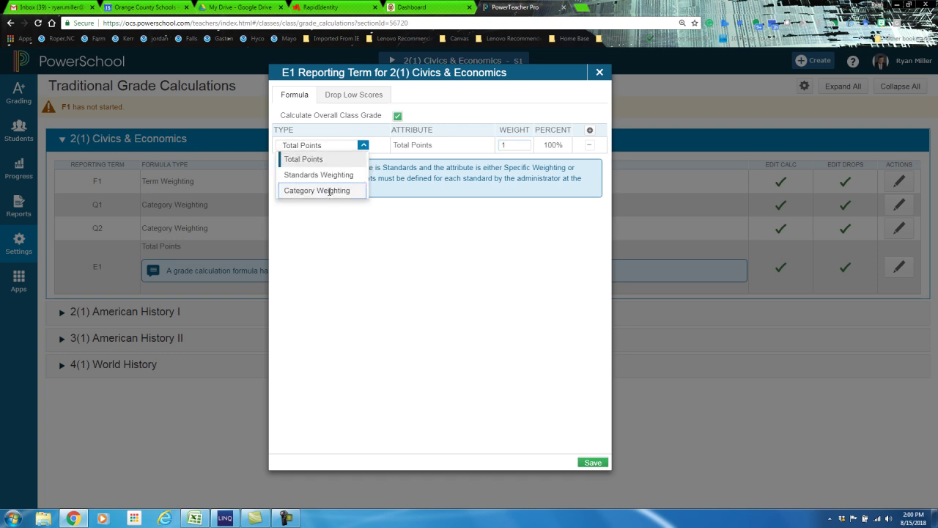
{"action": "left_click", "coordinate": [330, 191]}
{"action": "left_click", "coordinate": [478, 145]}
{"action": "left_click", "coordinate": [425, 244]}
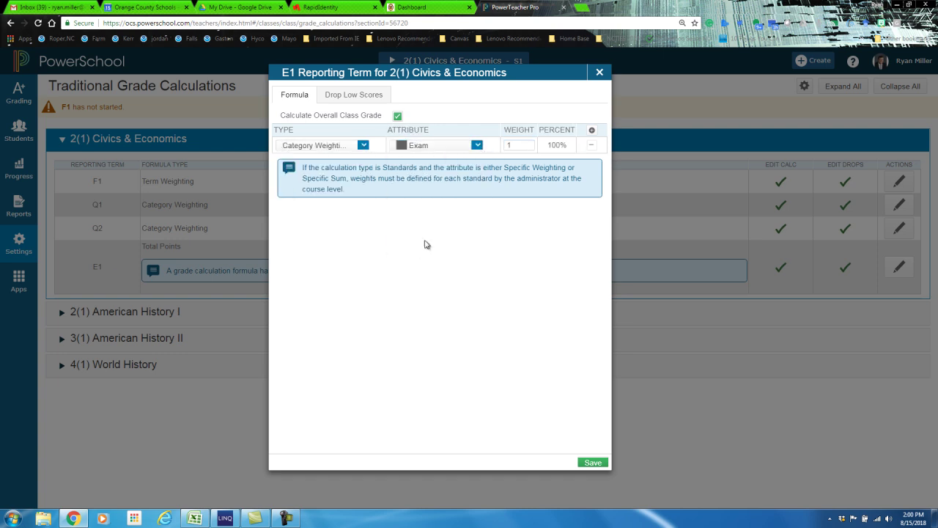
{"action": "left_click", "coordinate": [523, 143]}
{"action": "type", "text": "100"}
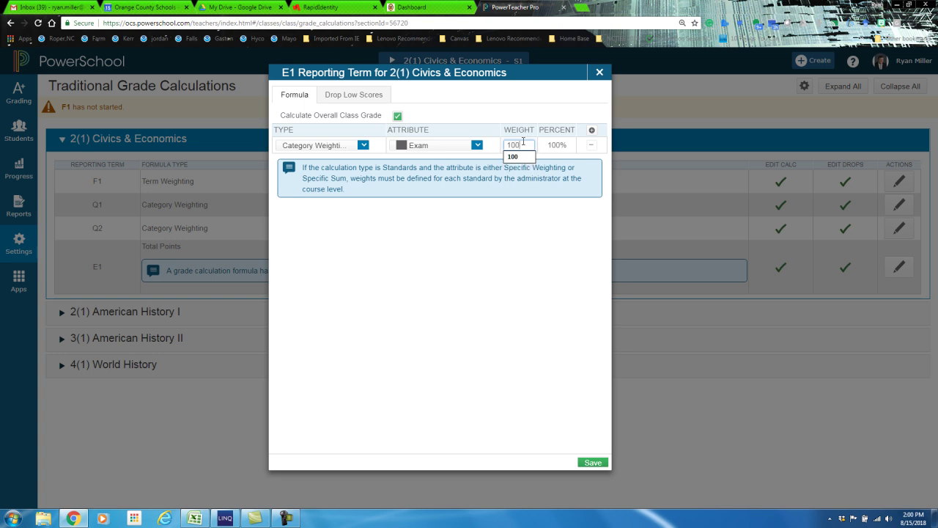
{"action": "left_click", "coordinate": [497, 265]}
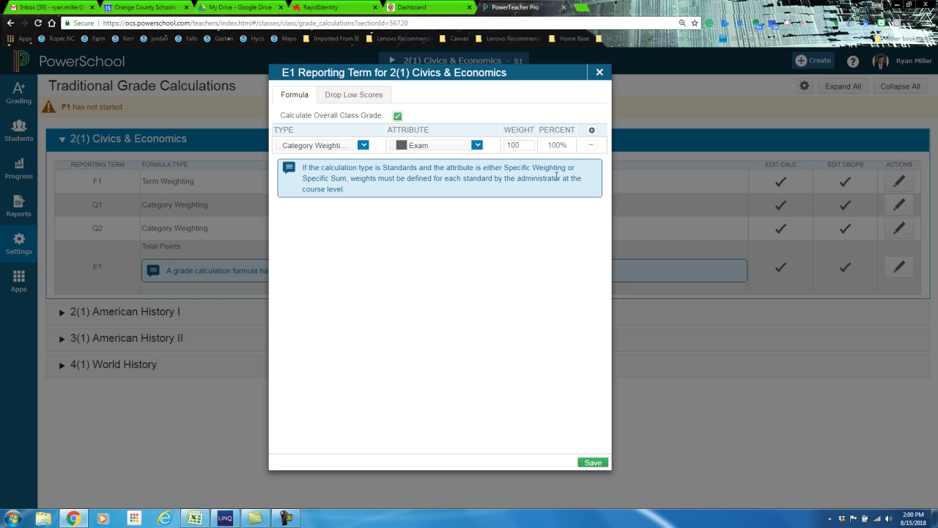
{"action": "left_click", "coordinate": [594, 462]}
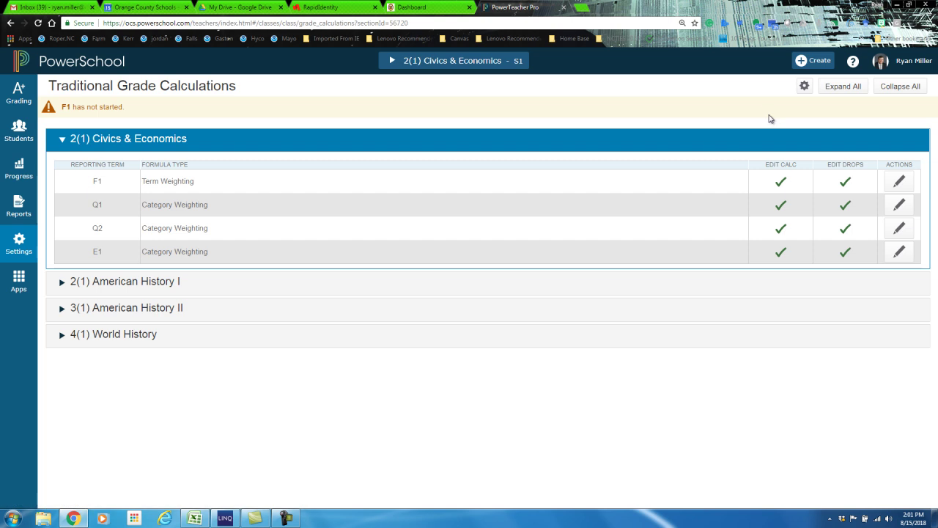
- Start copying grade calculations to another class, with Semester 1 and 2(1) Civics & Economics as the source
{"action": "left_click", "coordinate": [804, 87]}
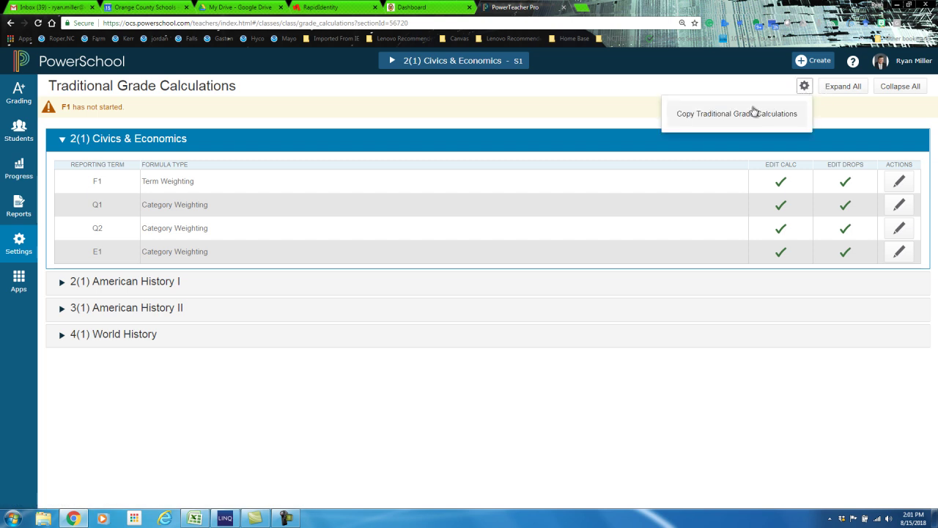
{"action": "left_click", "coordinate": [720, 119]}
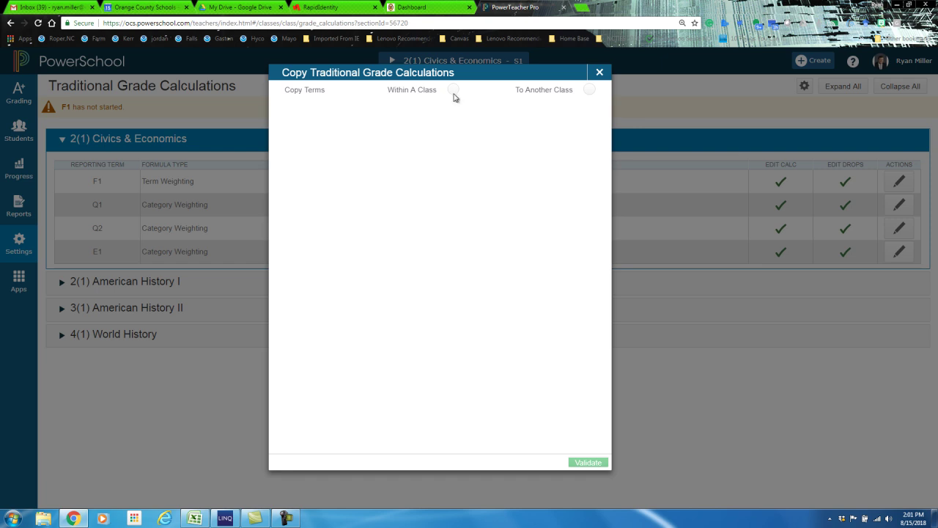
{"action": "left_click", "coordinate": [589, 91]}
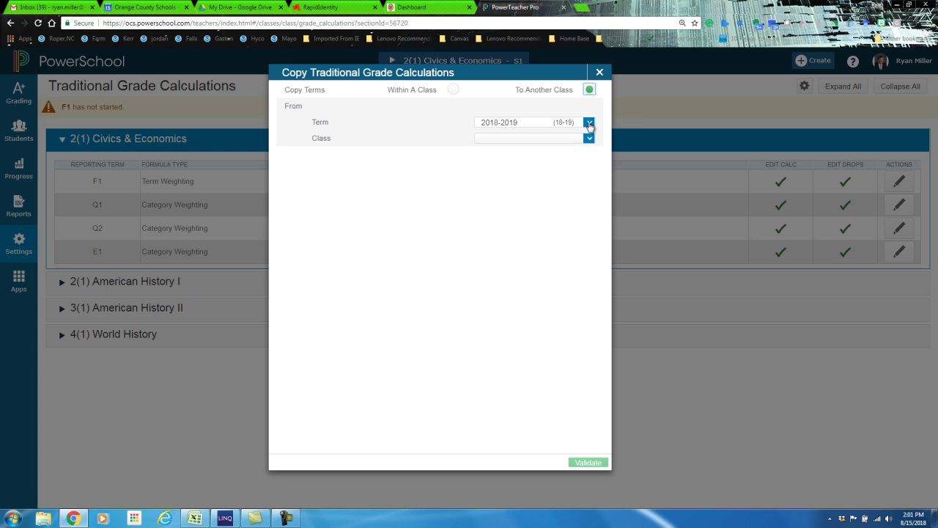
{"action": "left_click", "coordinate": [576, 122]}
{"action": "left_click", "coordinate": [526, 152]}
{"action": "left_click", "coordinate": [589, 138]}
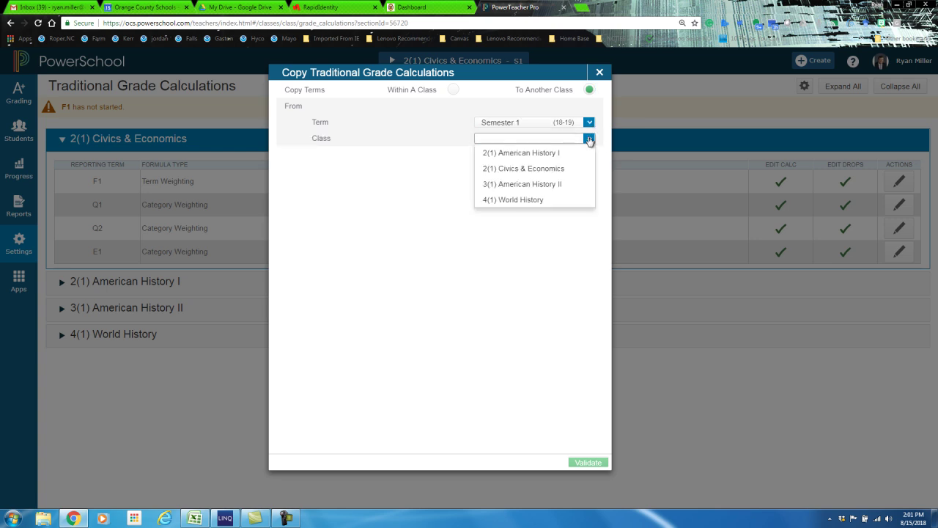
{"action": "left_click", "coordinate": [538, 170]}
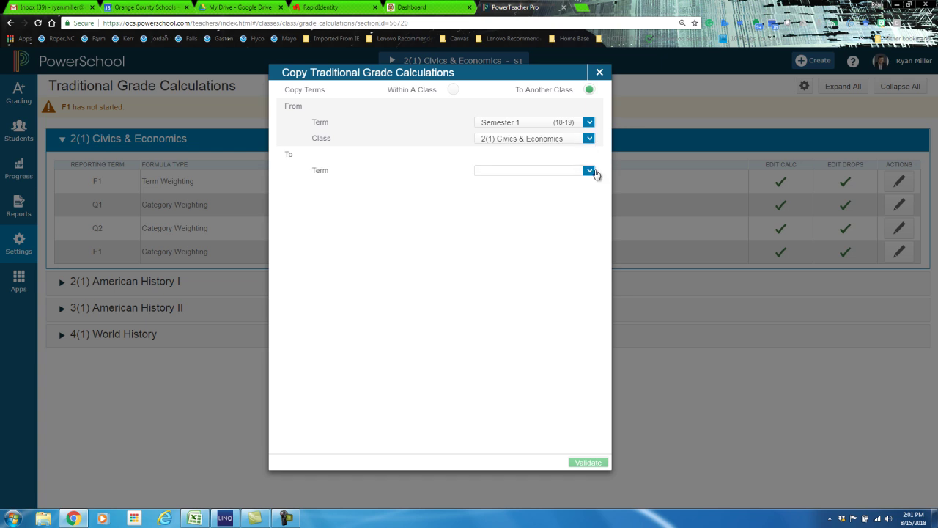
- Copy the calculations to the Semester 1 classes 2(1) American History I, 3(1) American History II and 4(1) World History
{"action": "left_click", "coordinate": [590, 171]}
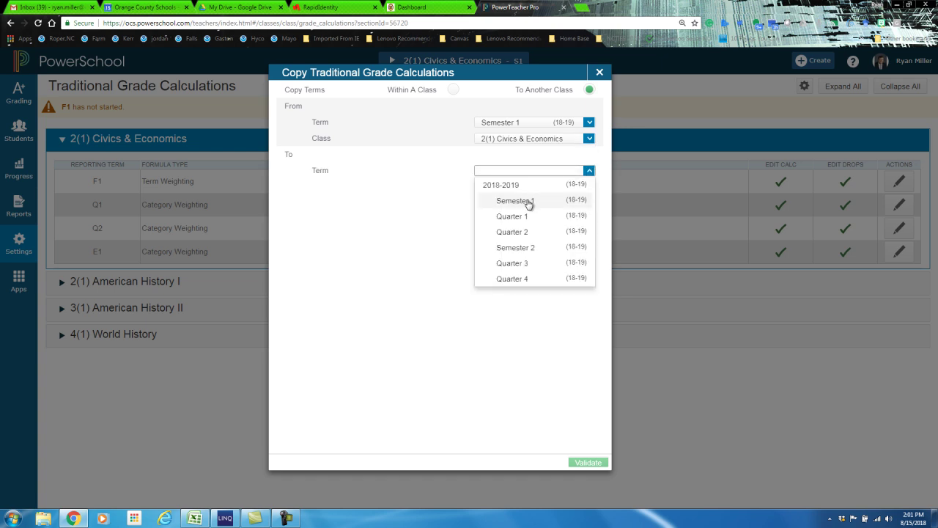
{"action": "left_click", "coordinate": [528, 203]}
{"action": "left_click", "coordinate": [589, 187]}
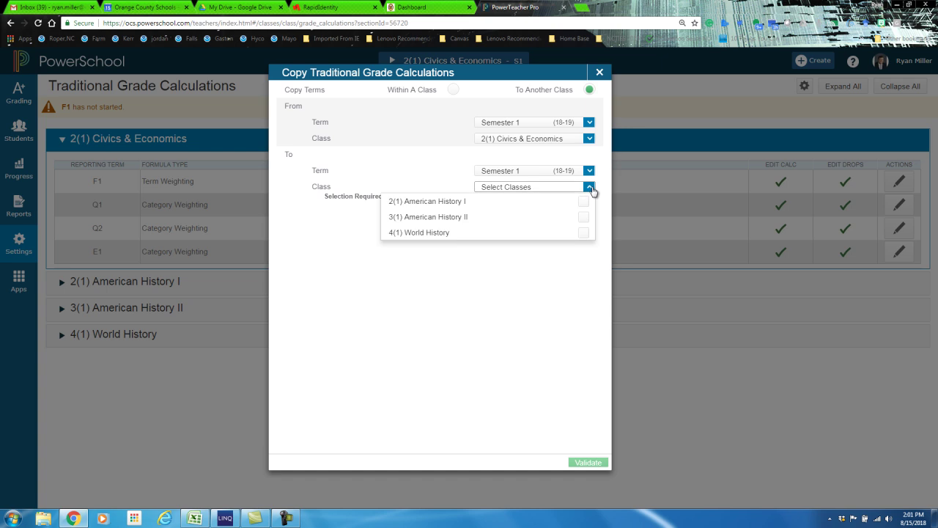
{"action": "left_click", "coordinate": [583, 202]}
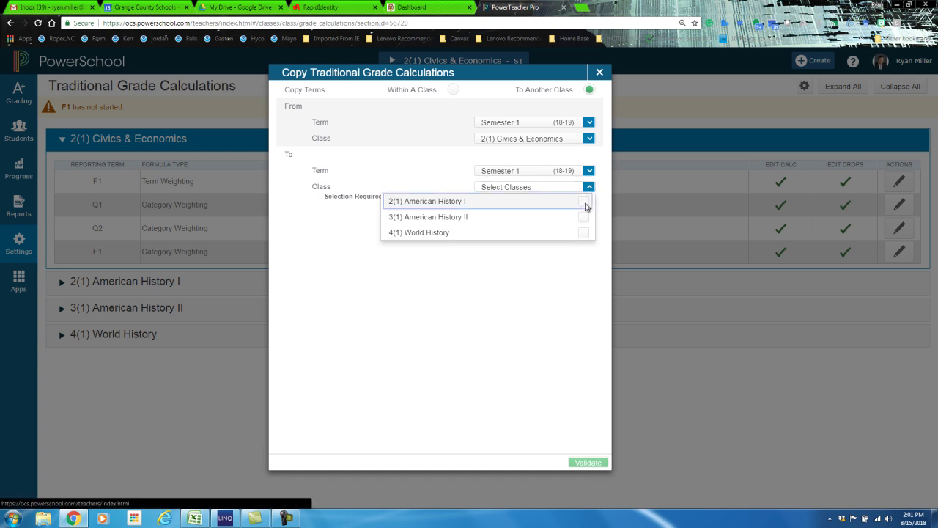
{"action": "left_click", "coordinate": [584, 217]}
{"action": "left_click", "coordinate": [584, 232]}
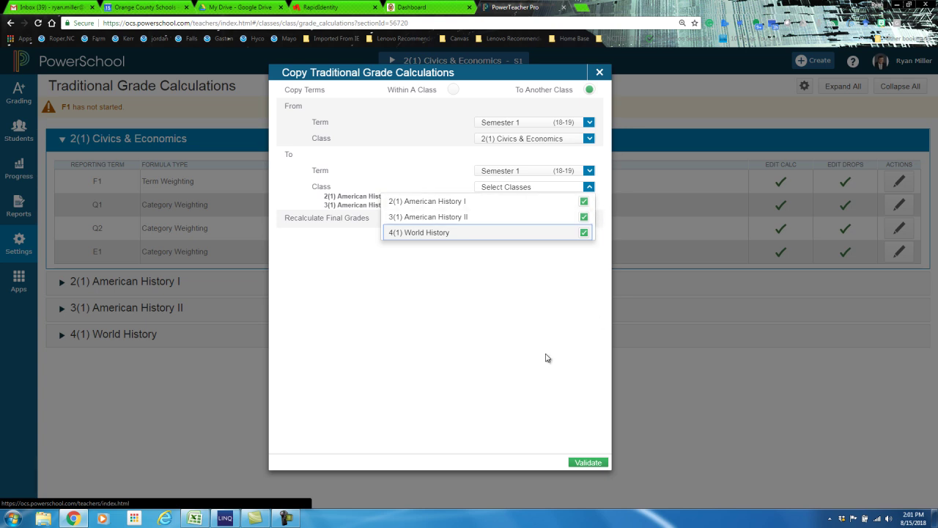
{"action": "left_click", "coordinate": [589, 463]}
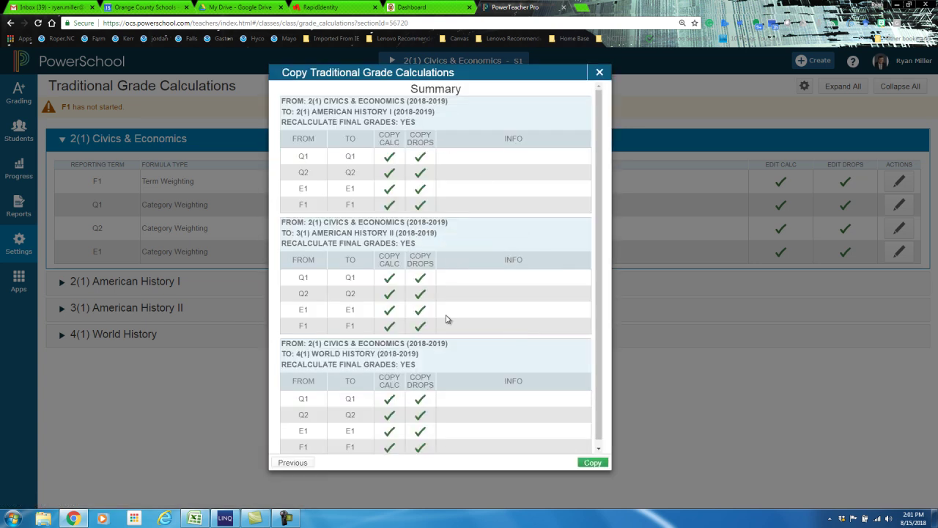
{"action": "left_click", "coordinate": [593, 462]}
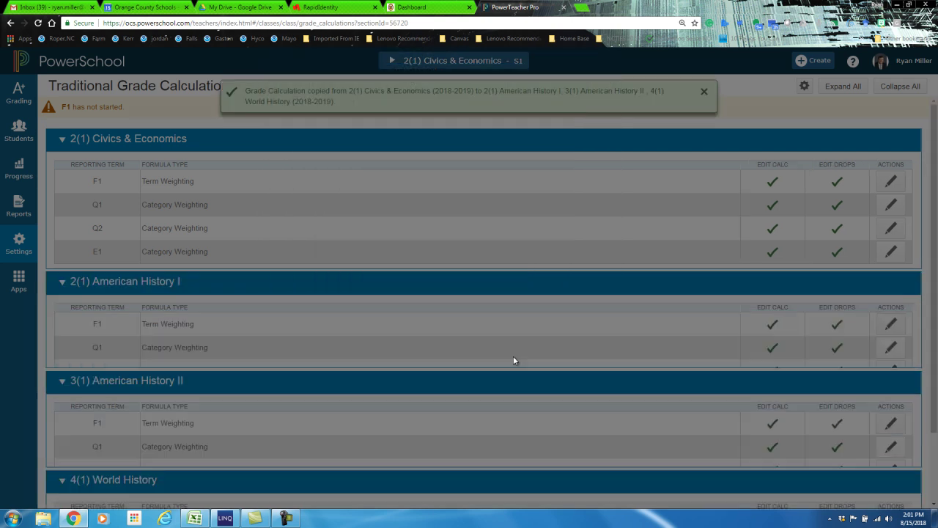
- Review the formula types of every reporting term across the four classes
{"action": "scroll", "coordinate": [480, 260], "scroll_direction": "down", "scroll_amount": 3}
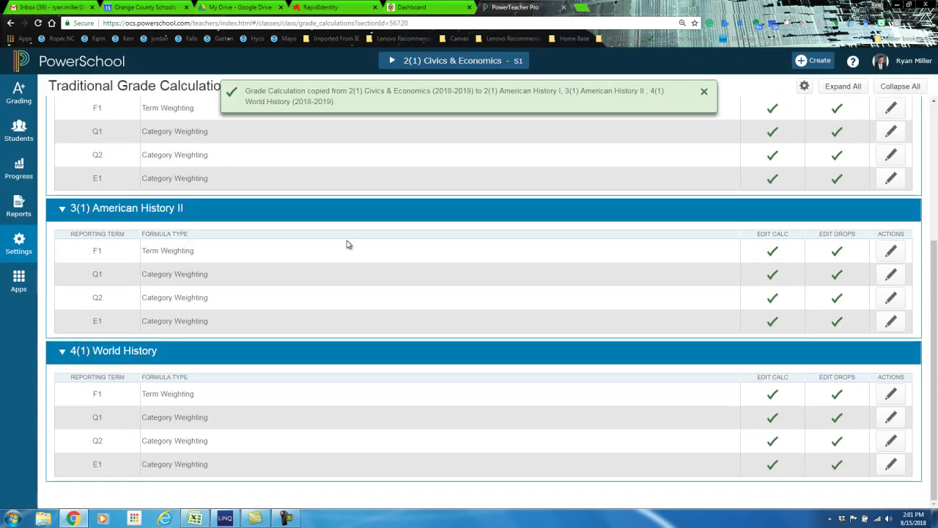
{"action": "scroll", "coordinate": [261, 415], "scroll_direction": "up", "scroll_amount": 3}
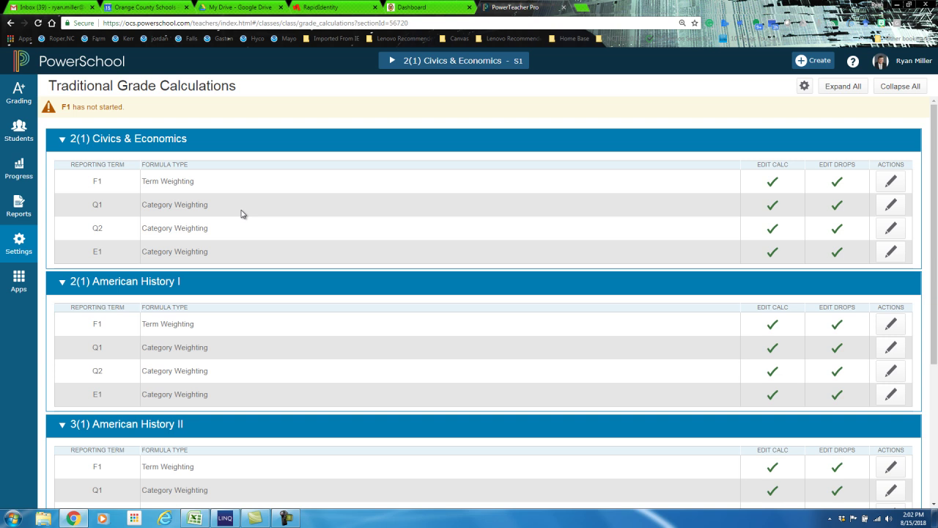
{"action": "scroll", "coordinate": [268, 233], "scroll_direction": "down", "scroll_amount": 3}
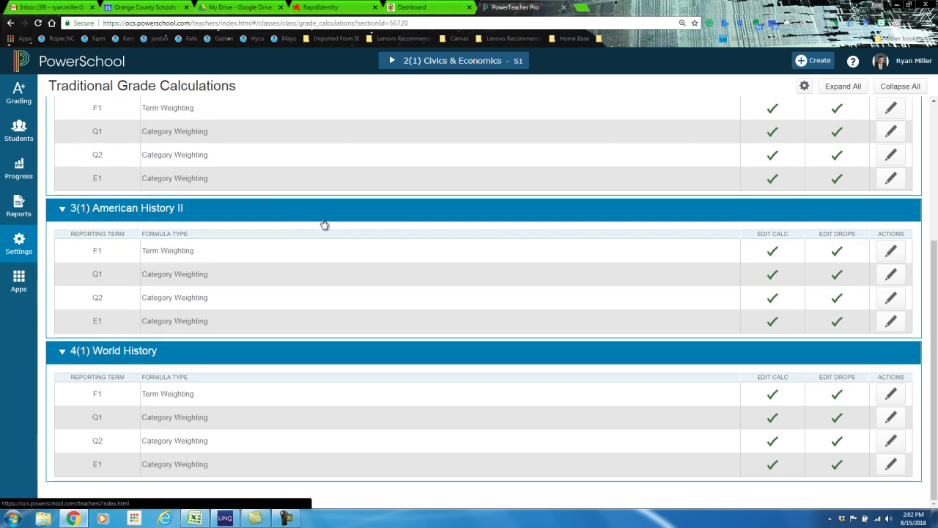
{"action": "scroll", "coordinate": [324, 224], "scroll_direction": "up", "scroll_amount": 3}
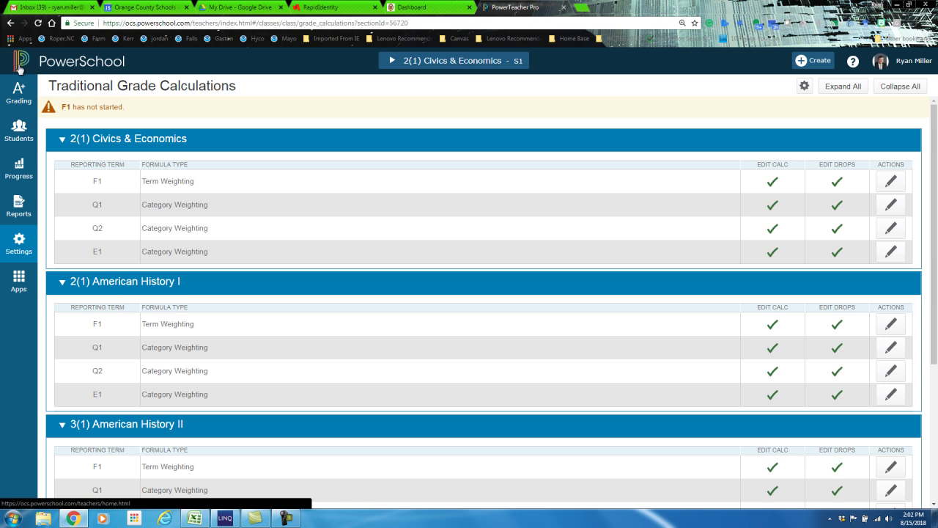
- Return to the PowerTeacher start page and reopen the PowerTeacher Pro gradebook
{"action": "left_click", "coordinate": [19, 93]}
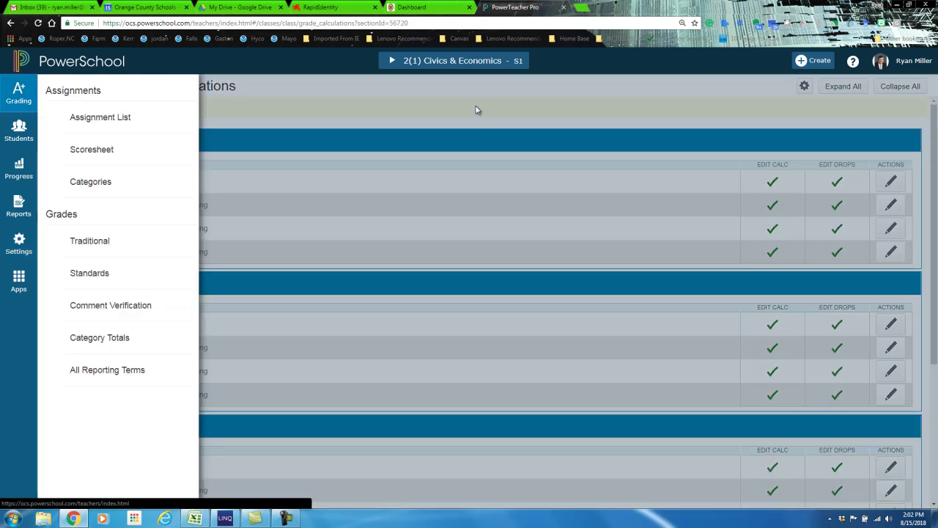
{"action": "left_click", "coordinate": [22, 62]}
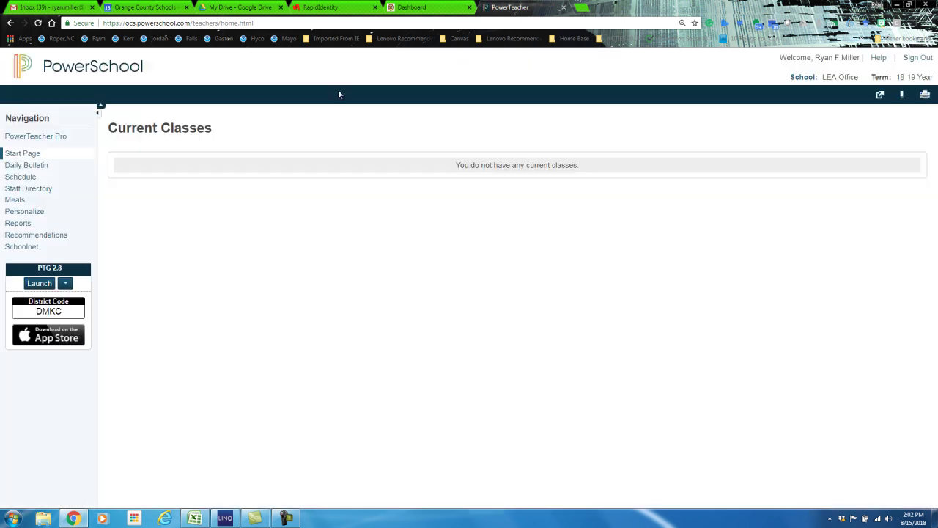
{"action": "left_click", "coordinate": [25, 137]}
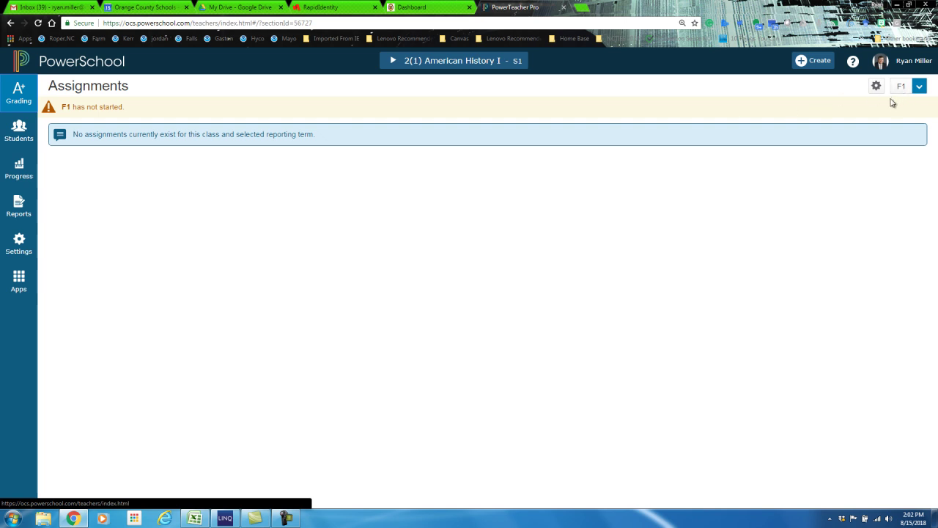
- Switch the Assignments page of 2(1) American History I to reporting term Q1 and look through the available reporting terms
{"action": "left_click", "coordinate": [850, 141]}
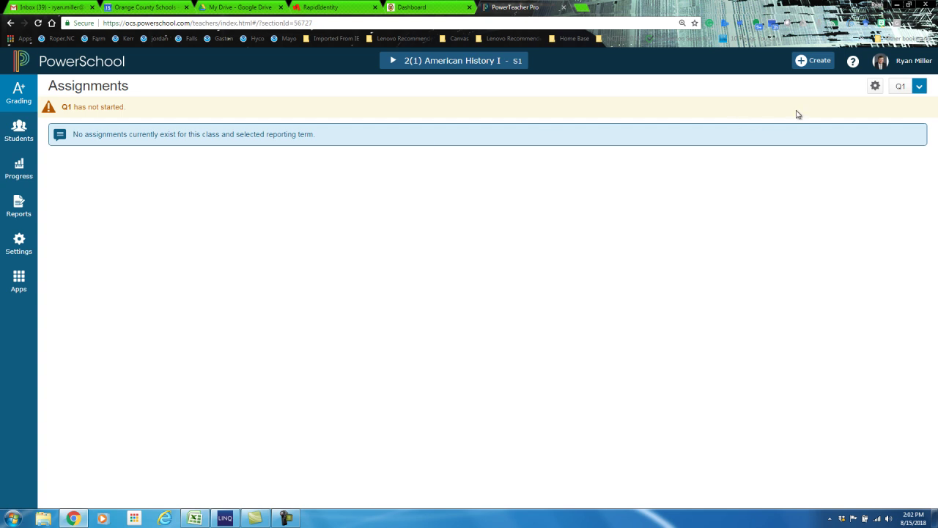
{"action": "left_click", "coordinate": [920, 88]}
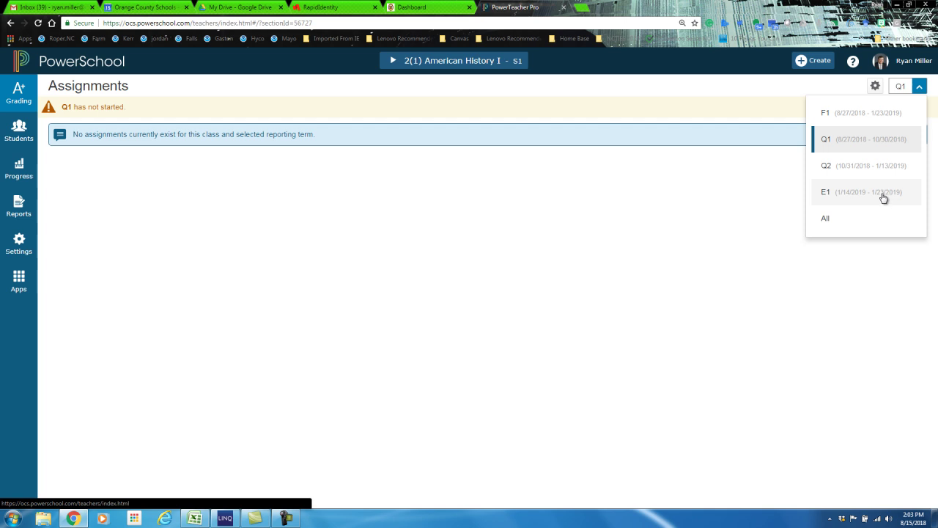
{"action": "left_click", "coordinate": [504, 238]}
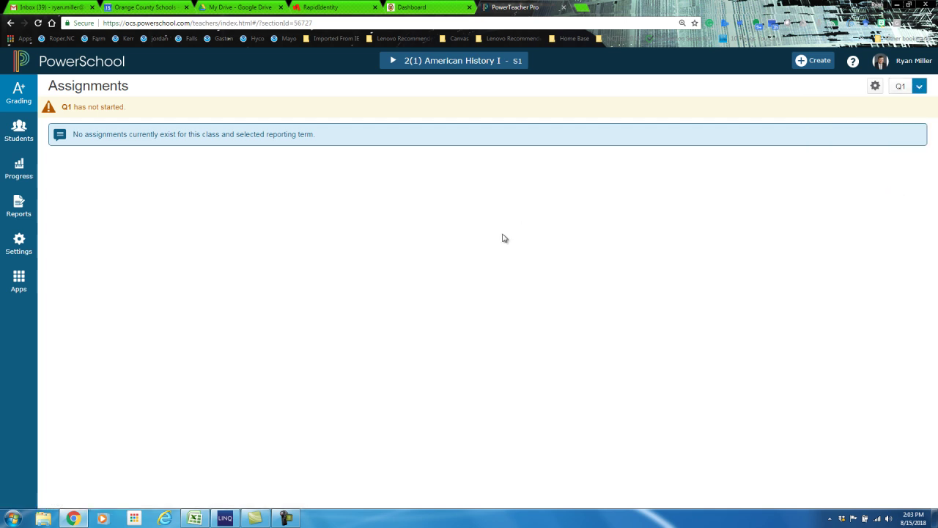